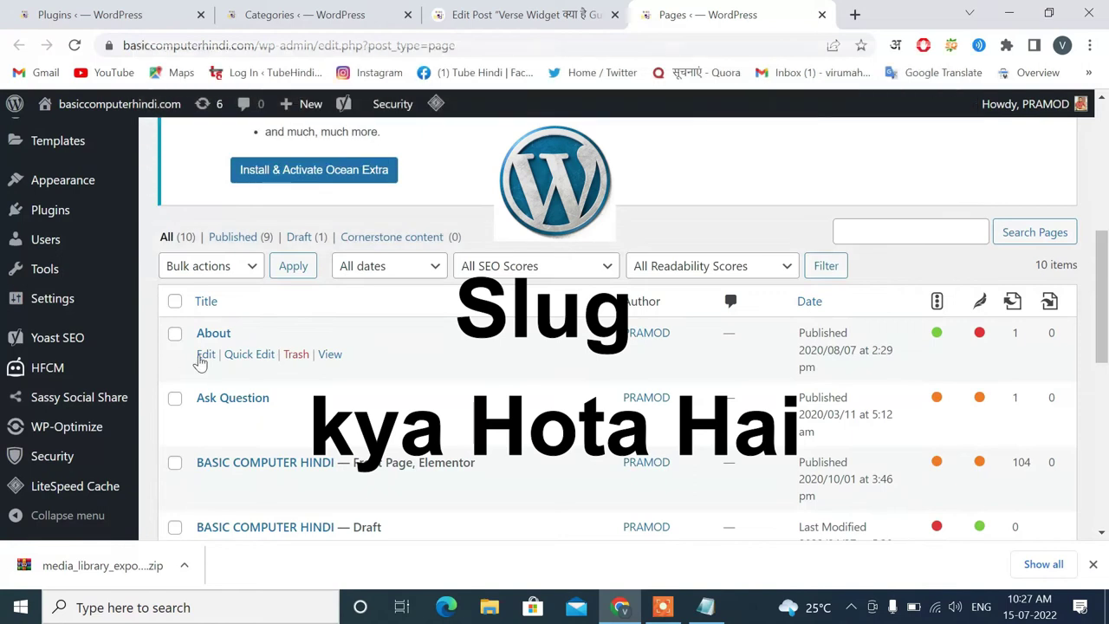
# Open the About page for editing in a new tab and highlight the Slug label in its Yoast SEO section.
pyautogui.click(247, 369)
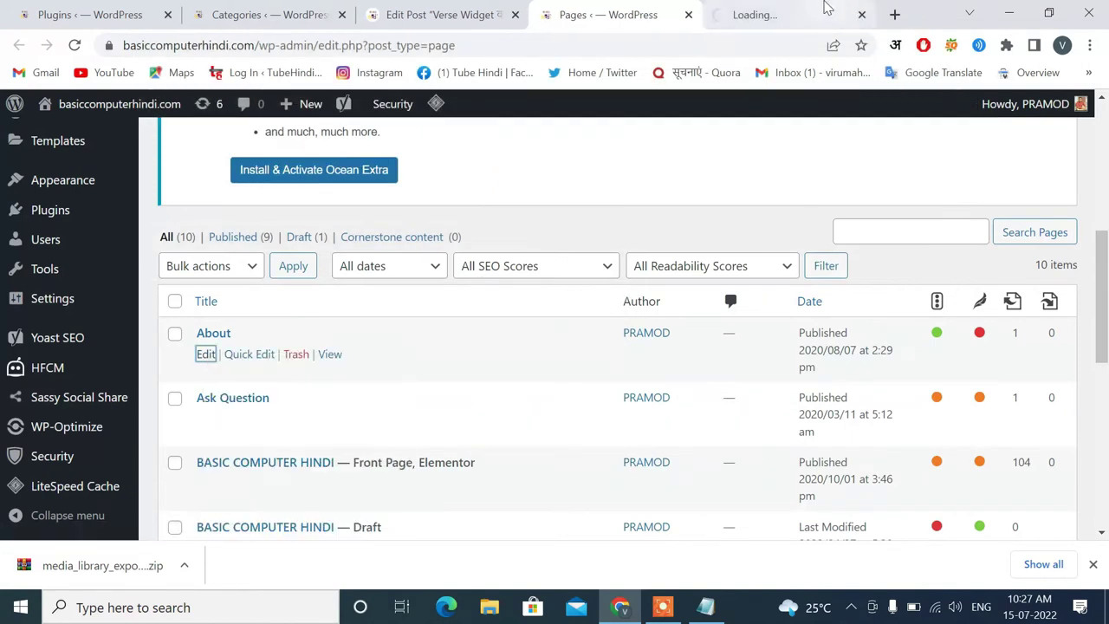
pyautogui.click(824, 13)
pyautogui.scroll(-5, 512, 401)
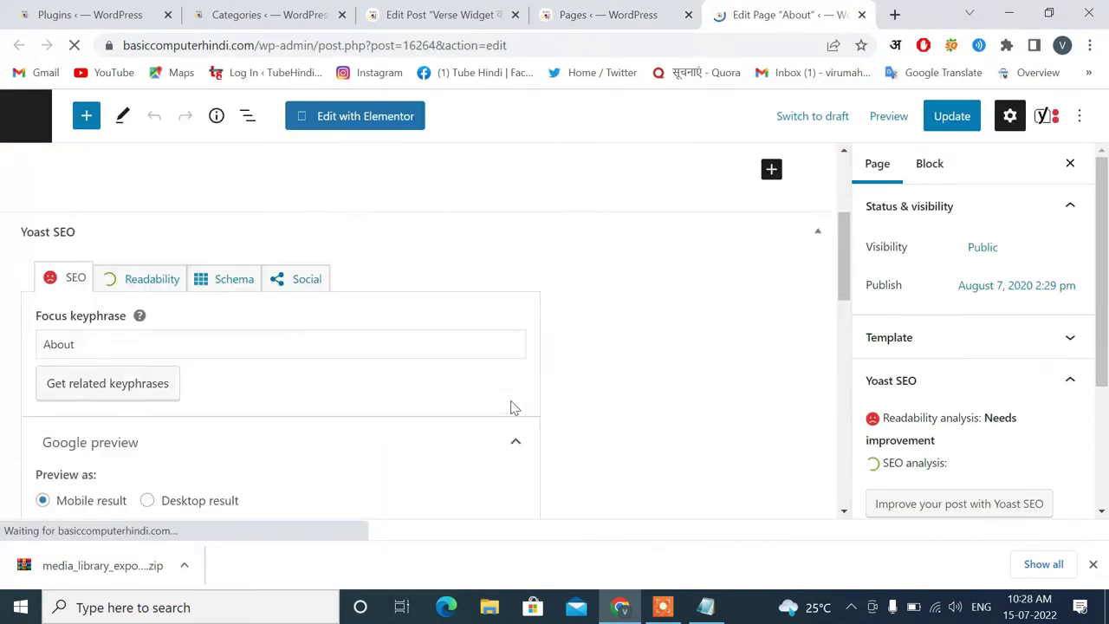
pyautogui.scroll(-7, 512, 402)
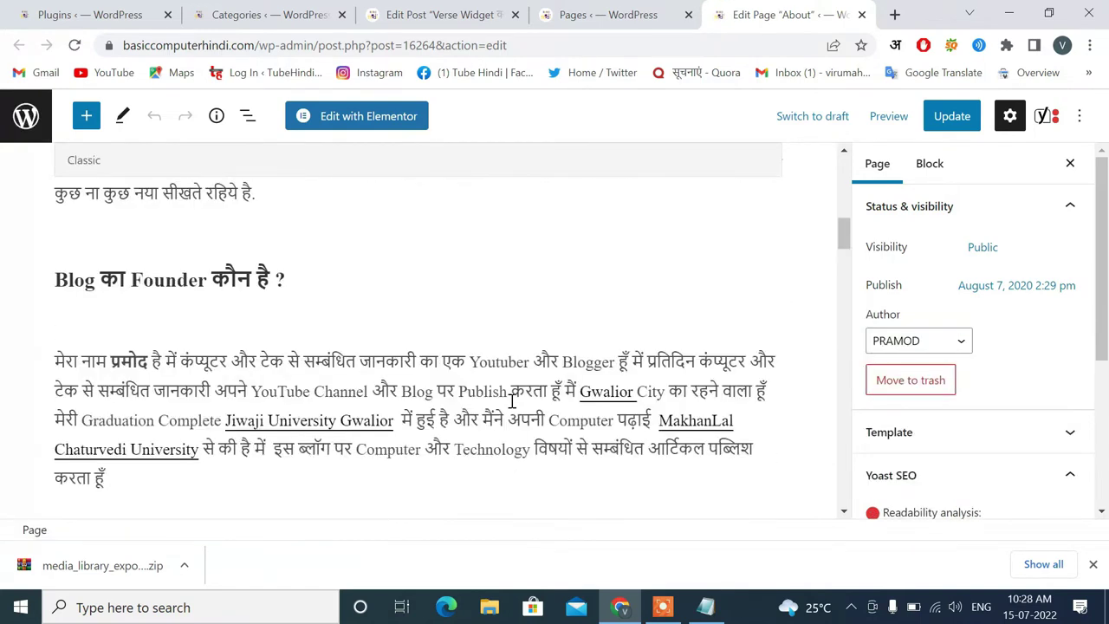
pyautogui.moveTo(843, 262); pyautogui.dragTo(844, 463)
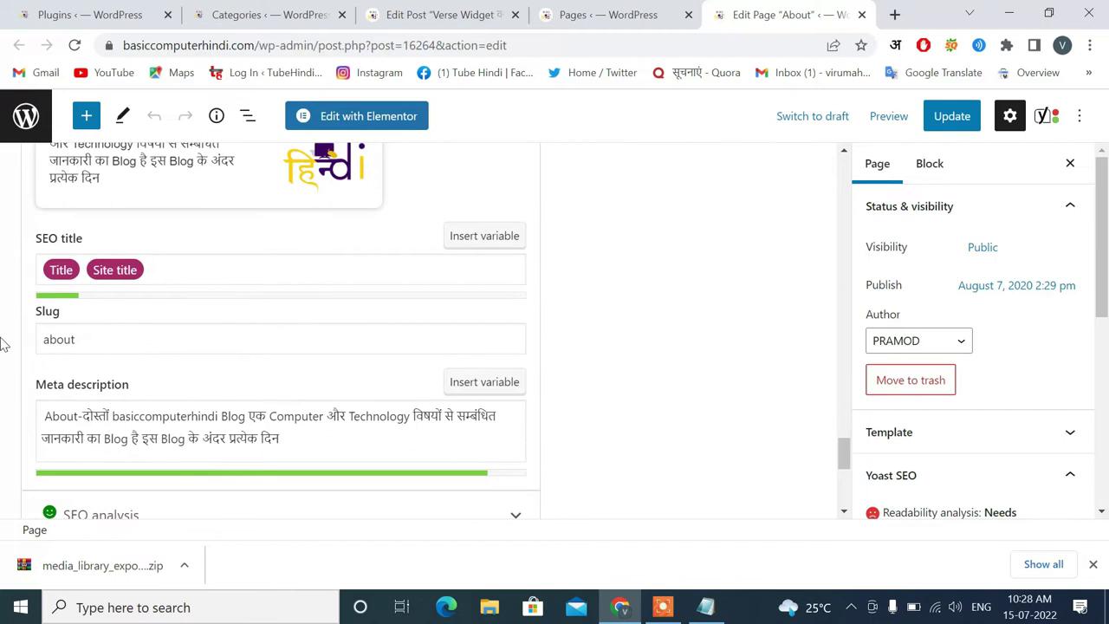
pyautogui.moveTo(24, 322); pyautogui.dragTo(62, 322)
# Highlight the Slug label in the Add New Category form and place the Pages browser tab right after Plugins.
pyautogui.click(236, 9)
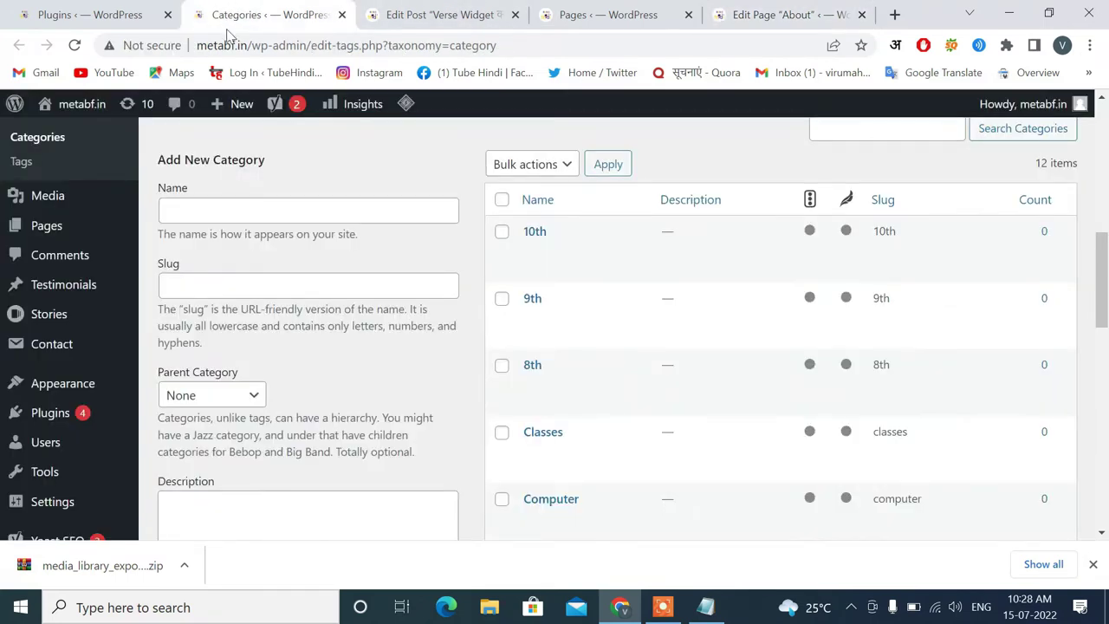
pyautogui.moveTo(152, 270); pyautogui.dragTo(216, 269)
pyautogui.moveTo(637, 15); pyautogui.dragTo(241, 24)
pyautogui.click(481, 10)
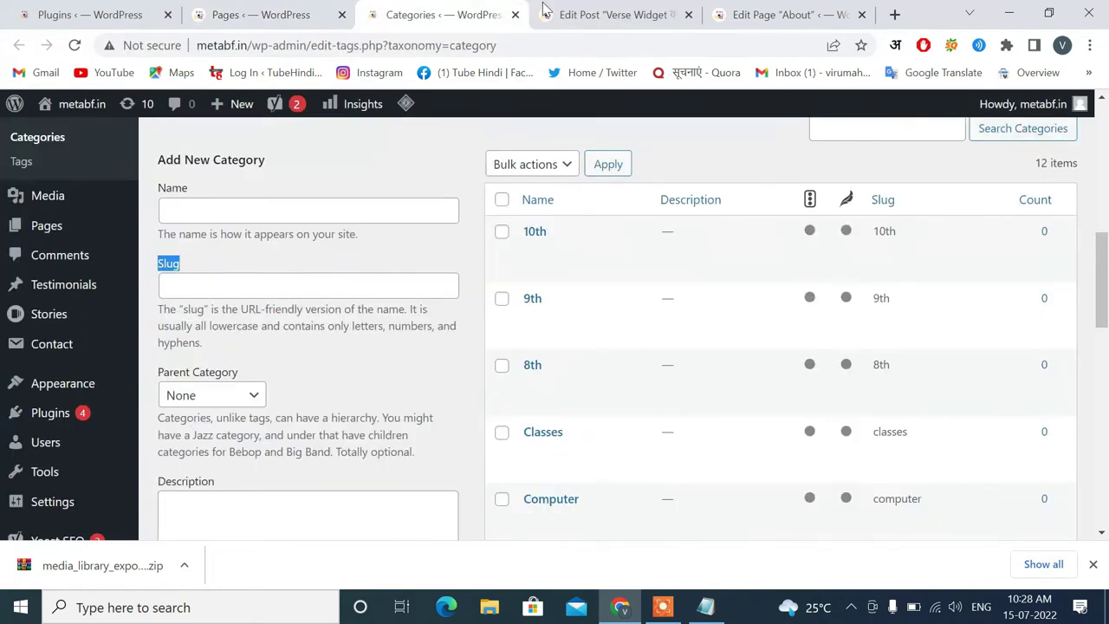
# Compare where the Slug field appears in the Verse Widget post, the About page and the category form.
pyautogui.click(597, 9)
pyautogui.click(745, 11)
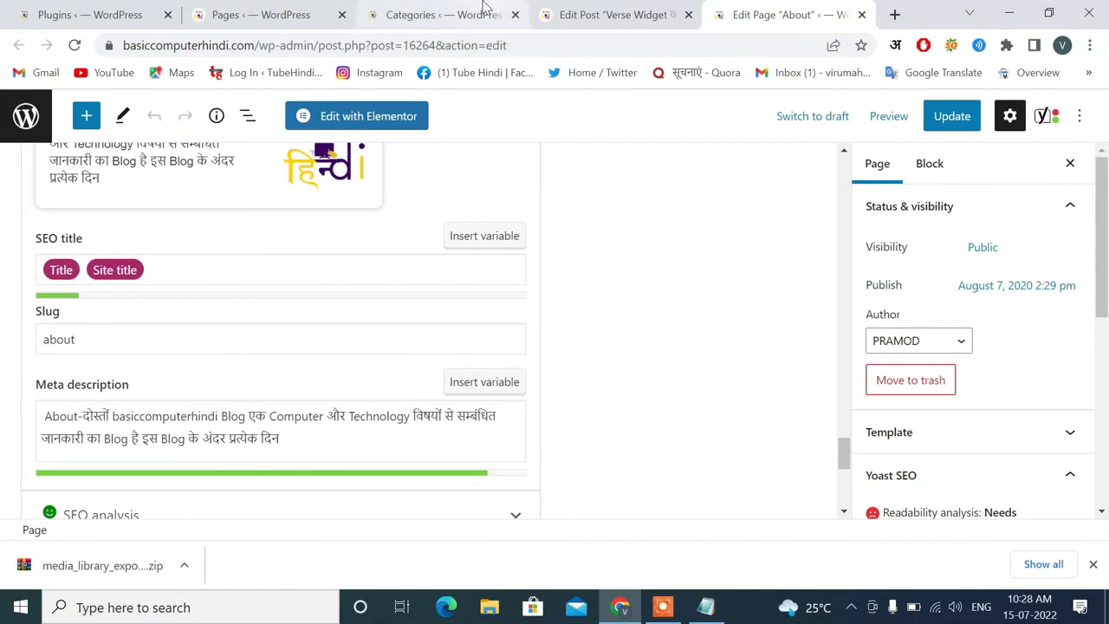
pyautogui.moveTo(486, 7)
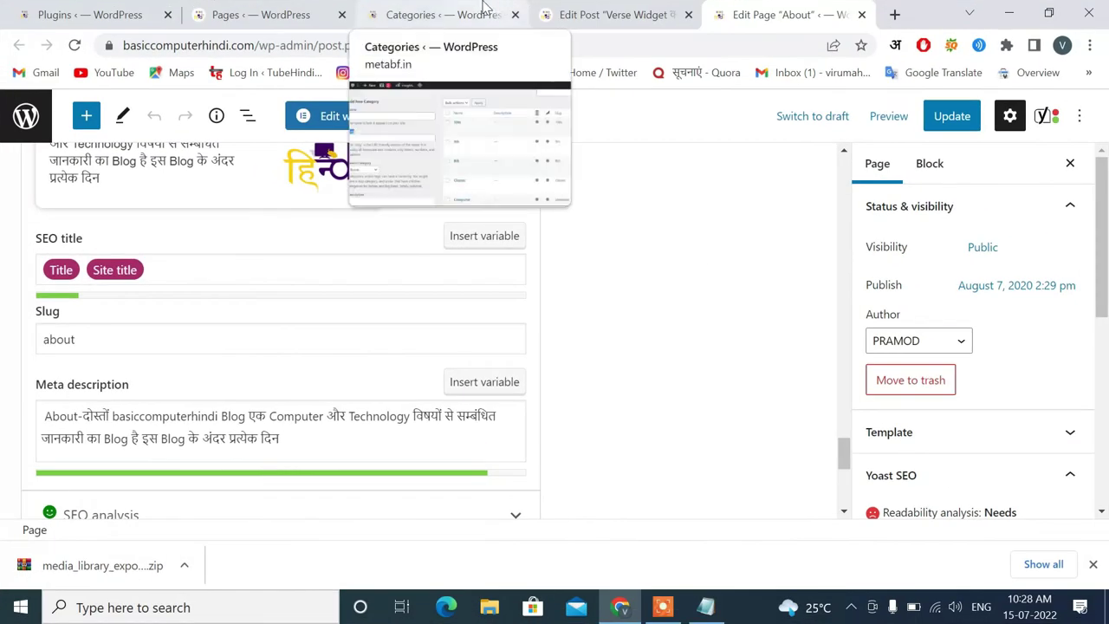
pyautogui.click(485, 11)
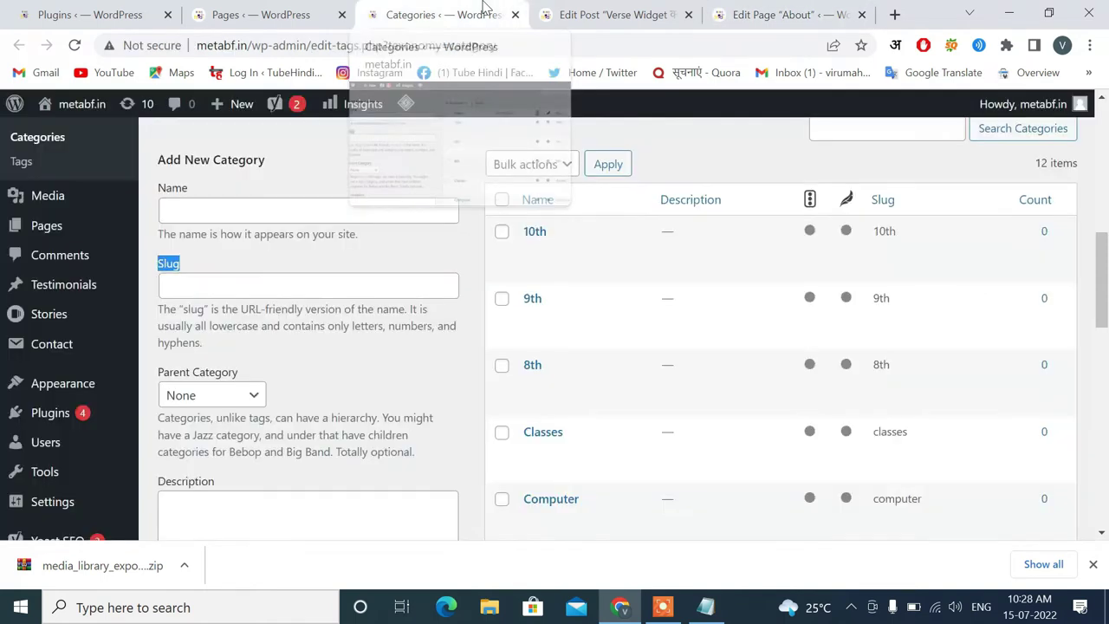
# Examine the Verse Widget post's slug in the Yoast SEO section by highlighting its text, and return to the post's beginning.
pyautogui.click(604, 10)
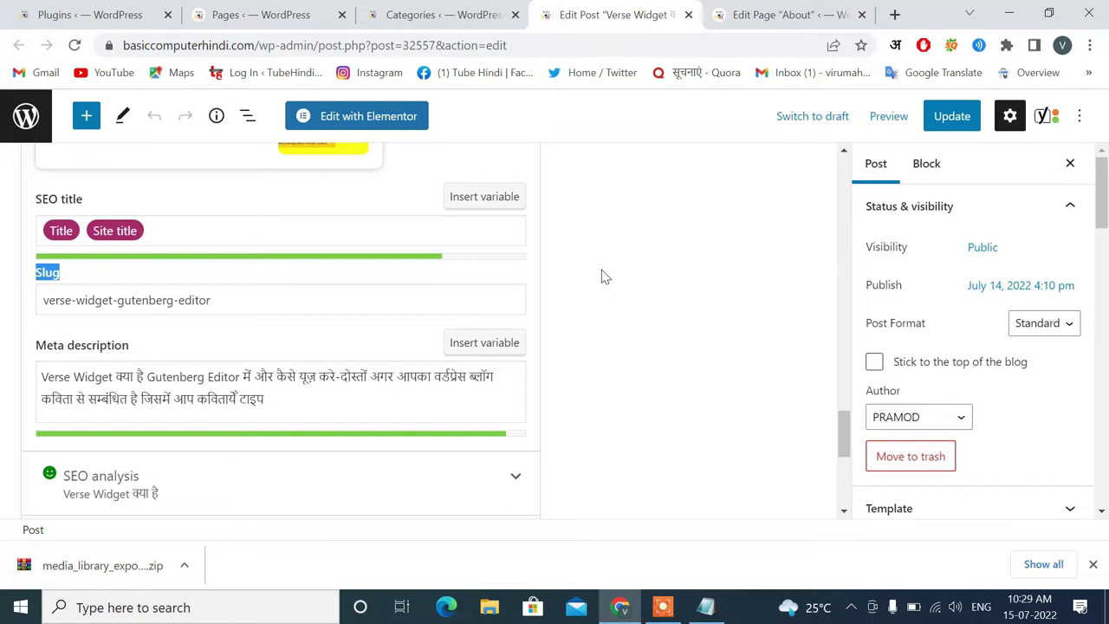
pyautogui.click(26, 284)
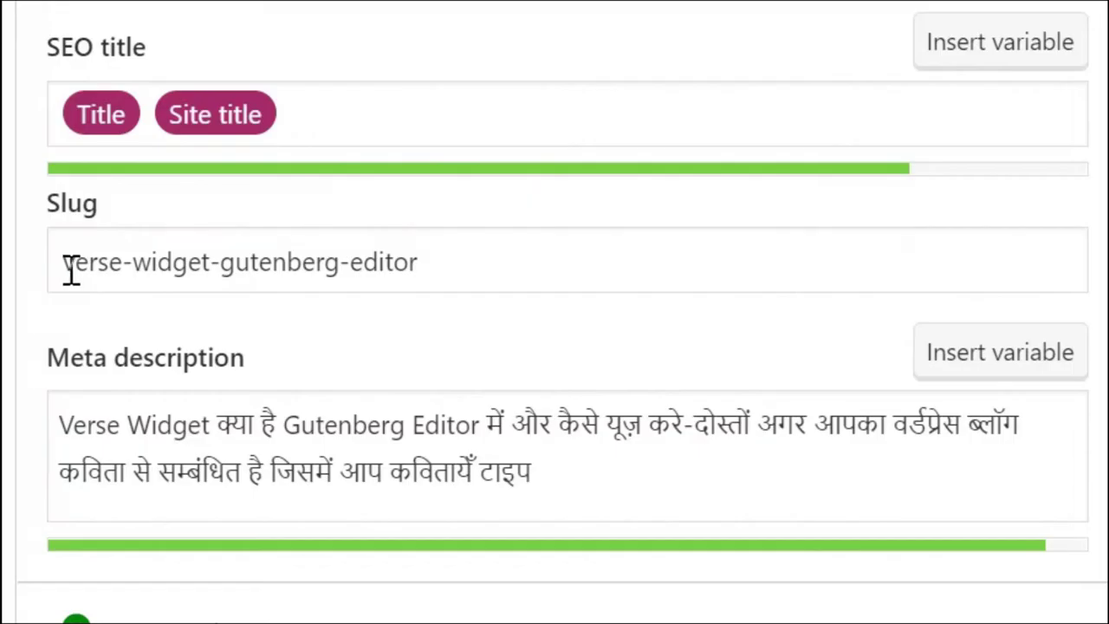
pyautogui.moveTo(46, 303); pyautogui.dragTo(180, 307)
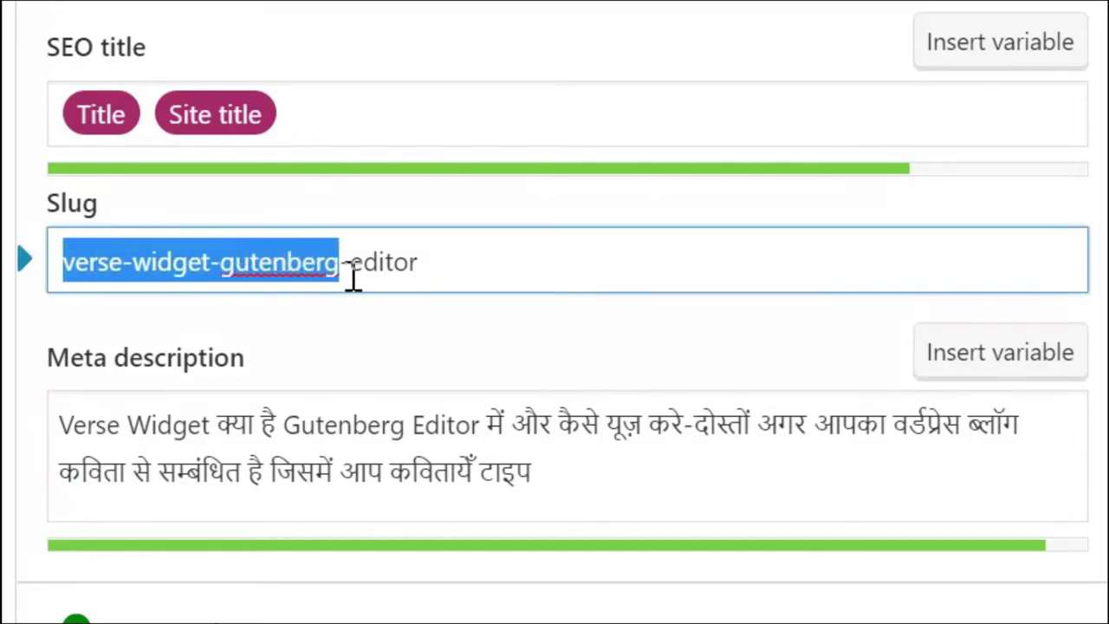
pyautogui.moveTo(354, 278); pyautogui.dragTo(421, 274)
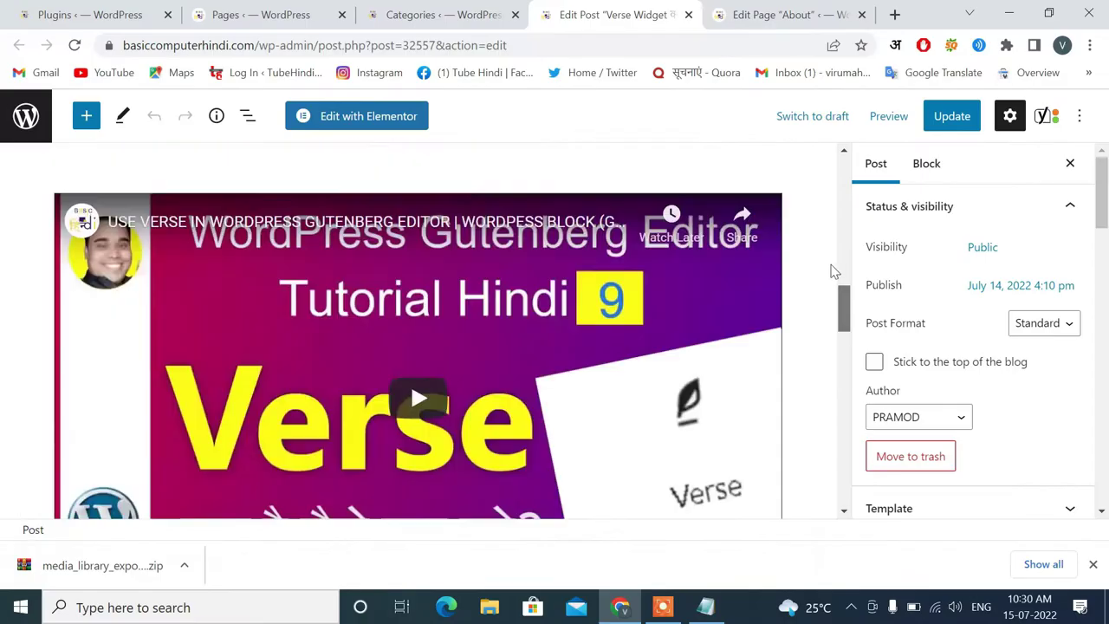
pyautogui.scroll(10, 834, 268)
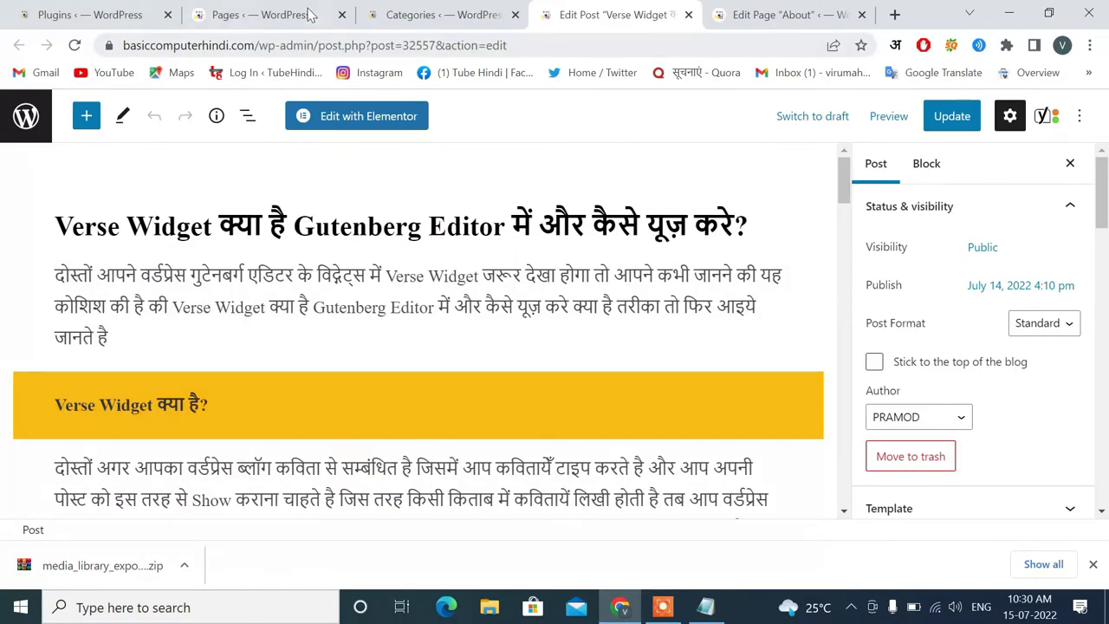
# Open the metabf.in site's All Posts list in a new browser tab and switch to it.
pyautogui.click(119, 9)
pyautogui.moveTo(52, 329)
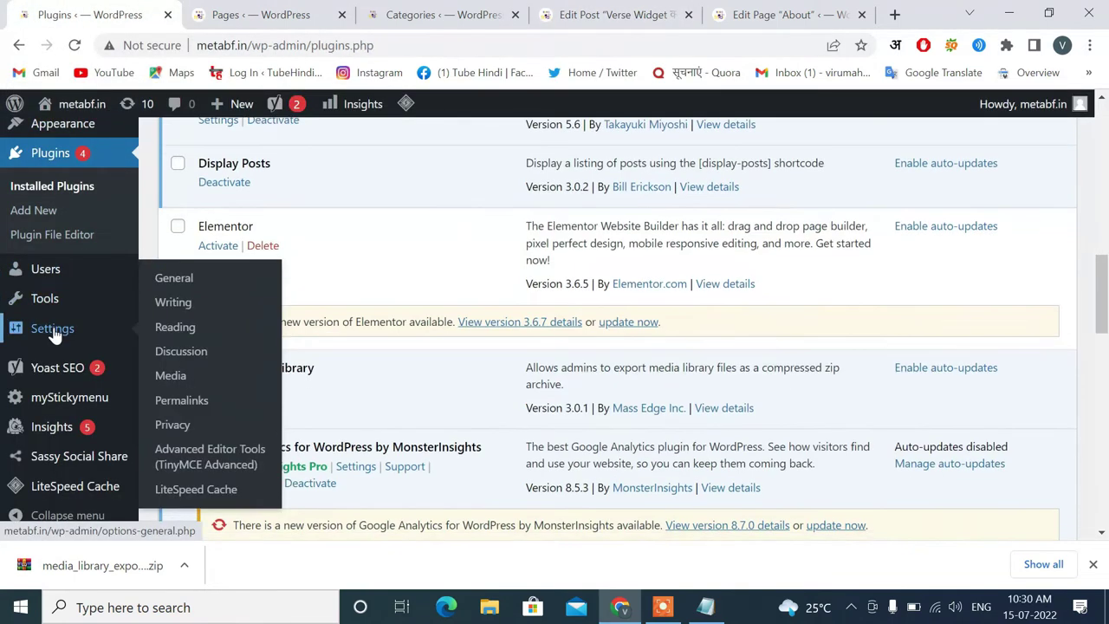
pyautogui.scroll(3, 109, 210)
pyautogui.scroll(-3, 75, 260)
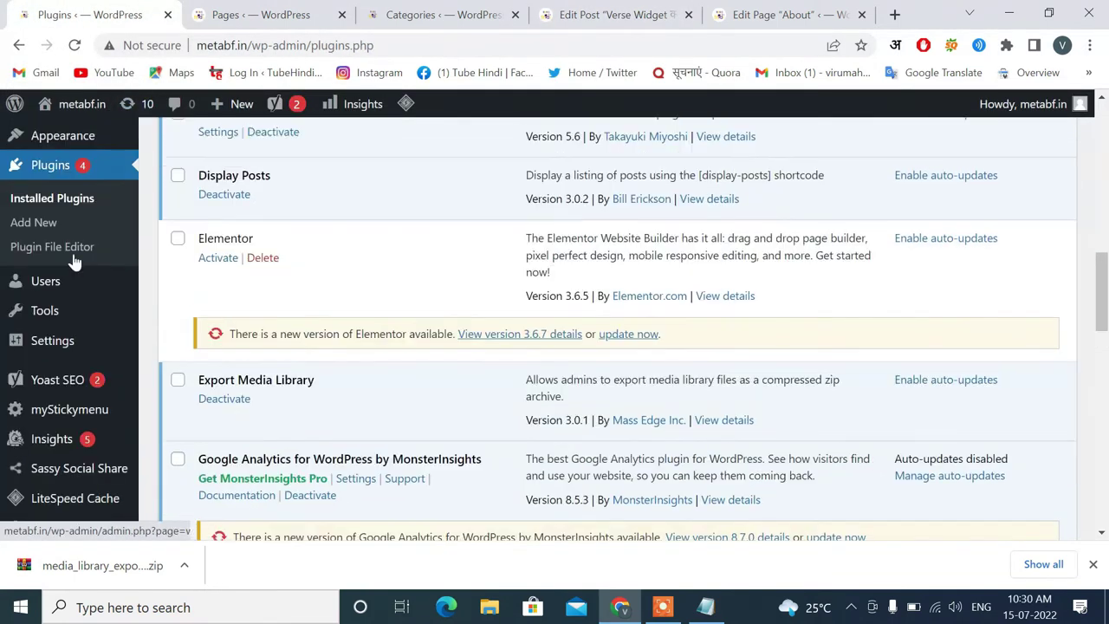
pyautogui.scroll(4, 75, 260)
pyautogui.moveTo(76, 183)
pyautogui.rightClick(159, 186)
pyautogui.click(234, 190)
pyautogui.click(210, 10)
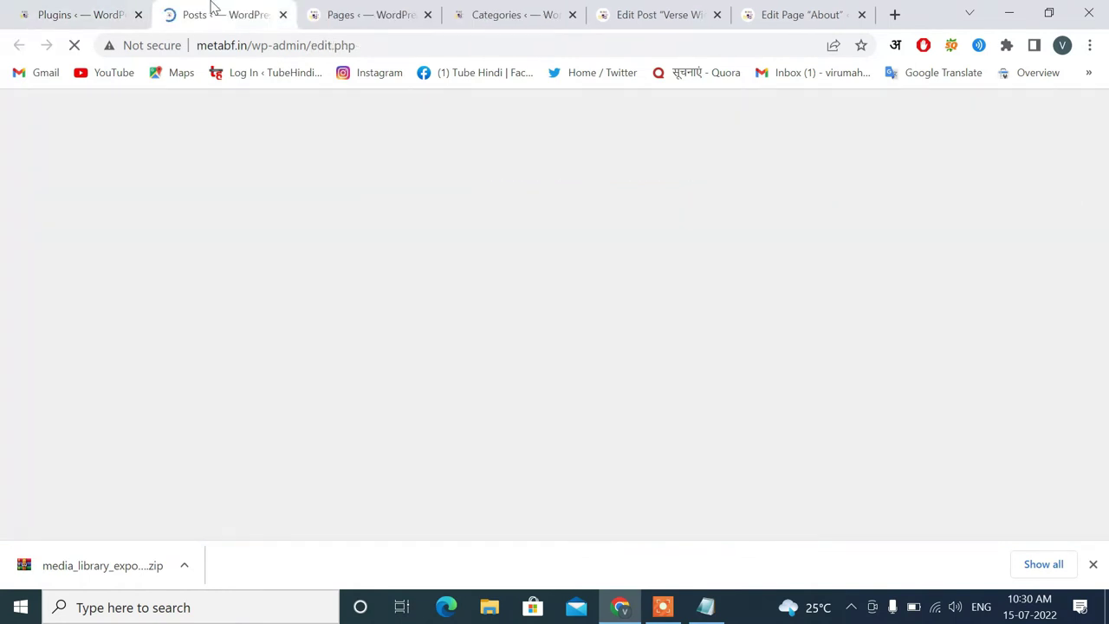
# Look through the metabf.in posts list, examining the titles of the published posts.
pyautogui.scroll(-2, 386, 518)
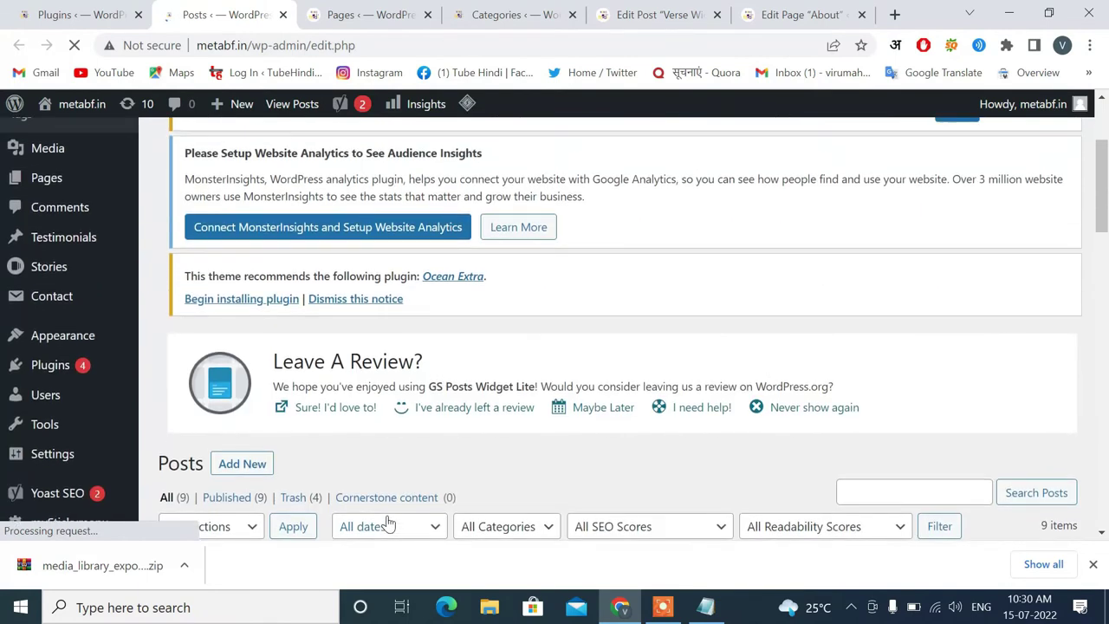
pyautogui.scroll(-5, 329, 445)
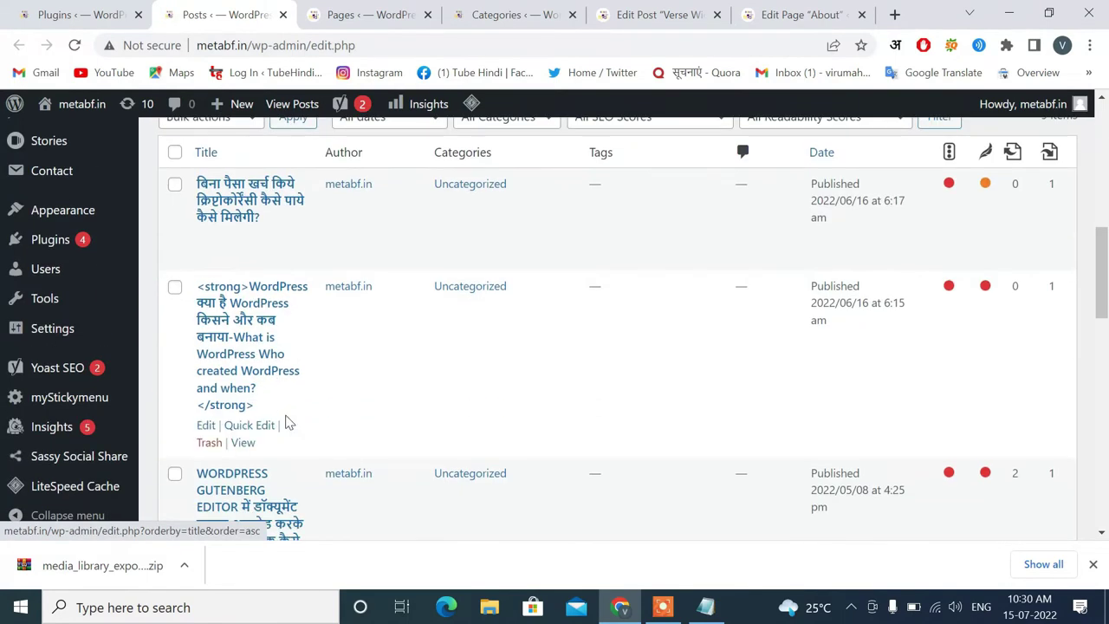
pyautogui.scroll(-1, 289, 423)
pyautogui.scroll(-1, 292, 418)
pyautogui.scroll(4, 292, 419)
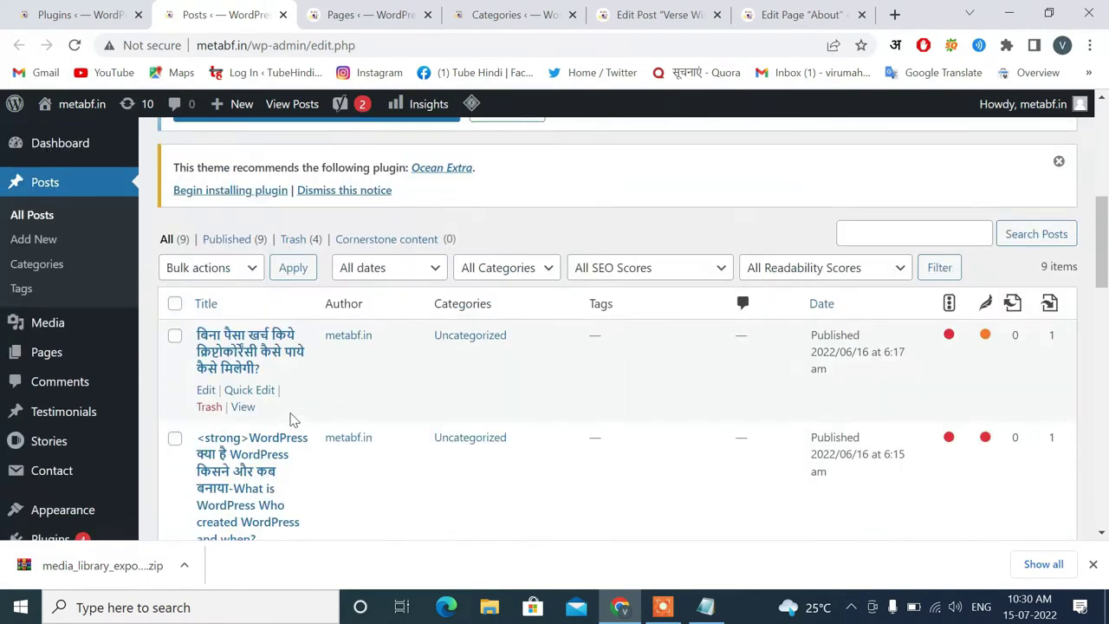
pyautogui.scroll(1, 291, 421)
pyautogui.scroll(-4, 291, 421)
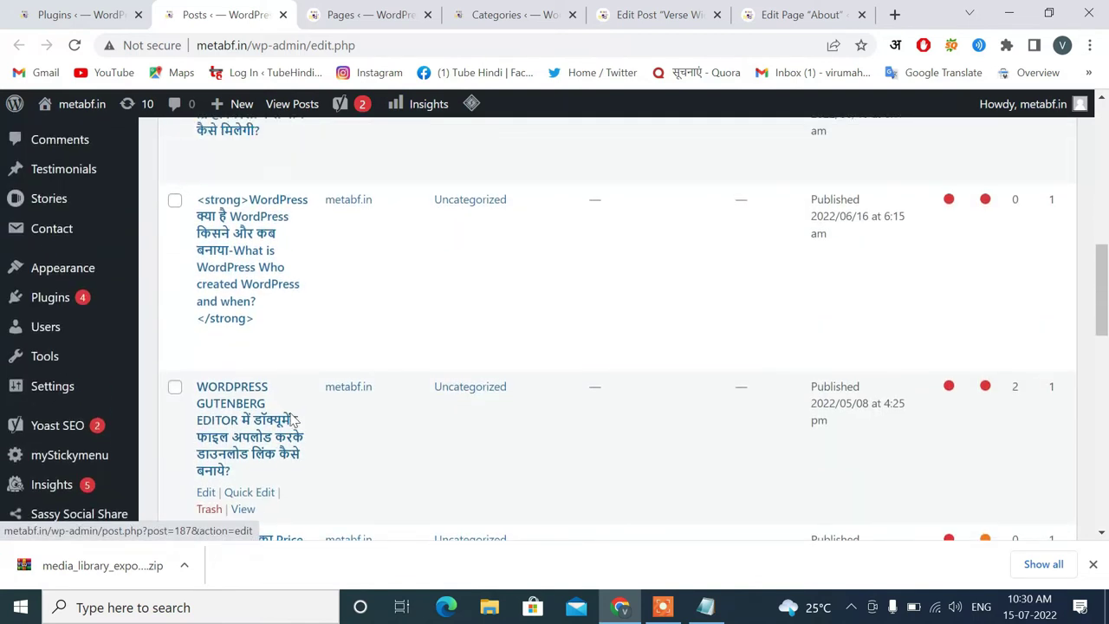
pyautogui.scroll(-1, 293, 421)
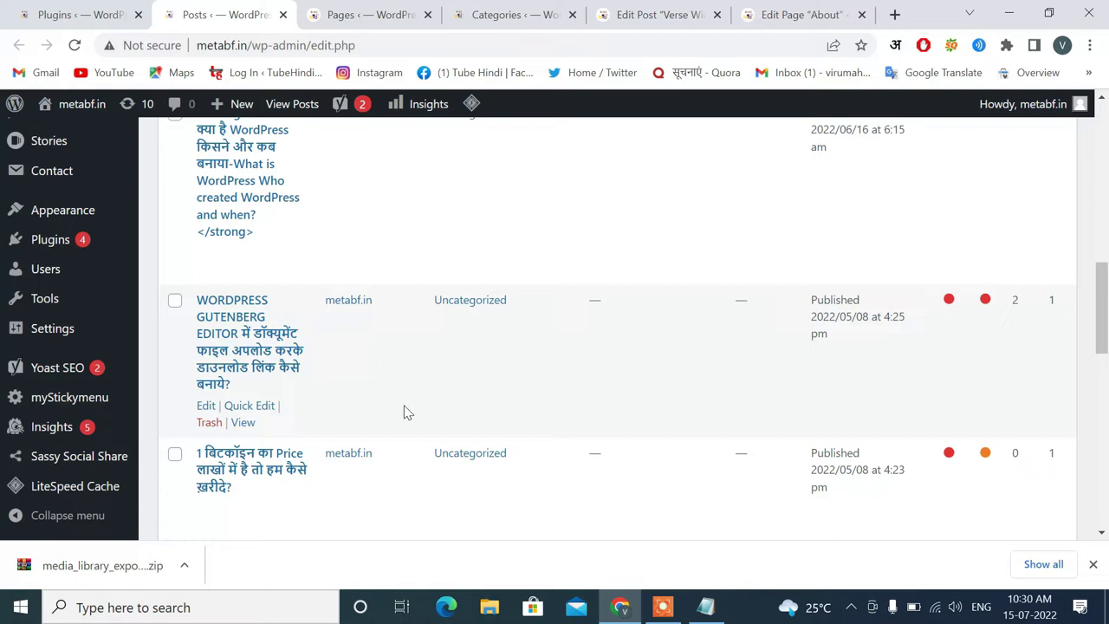
# Open the All Posts list of the basiccomputerhindi.com site in place of its Pages list.
pyautogui.click(373, 15)
pyautogui.scroll(3, 78, 260)
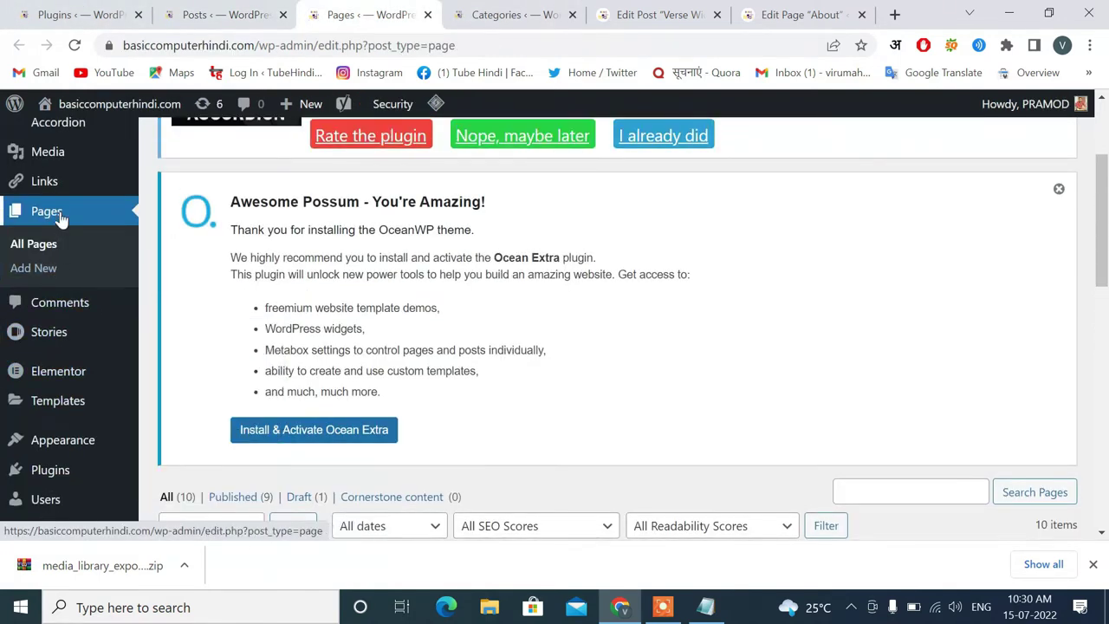
pyautogui.scroll(2, 69, 144)
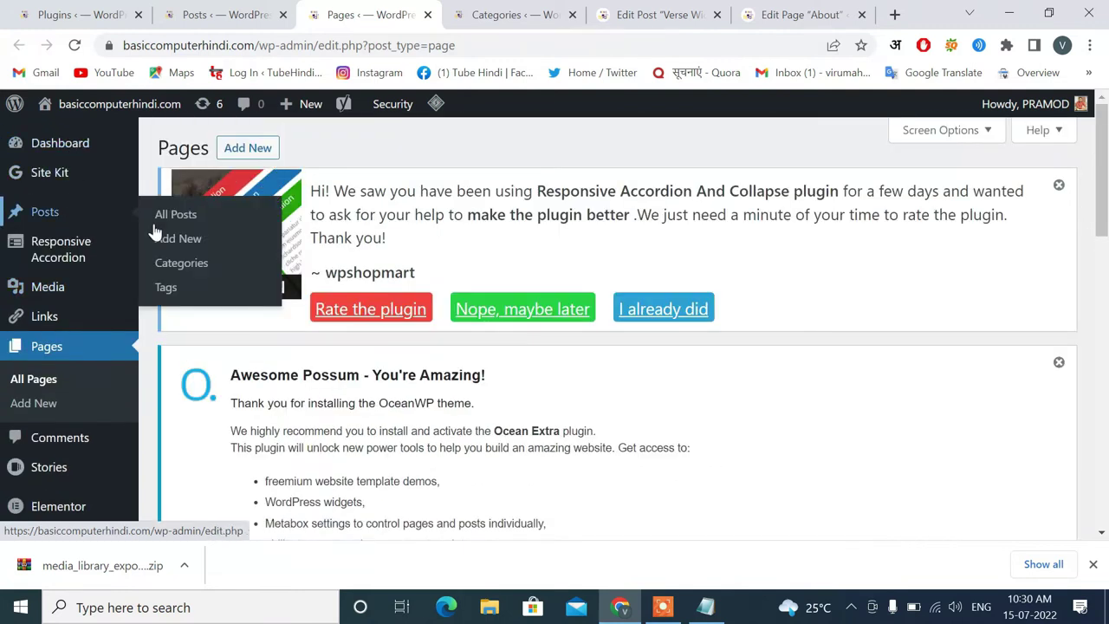
pyautogui.click(160, 220)
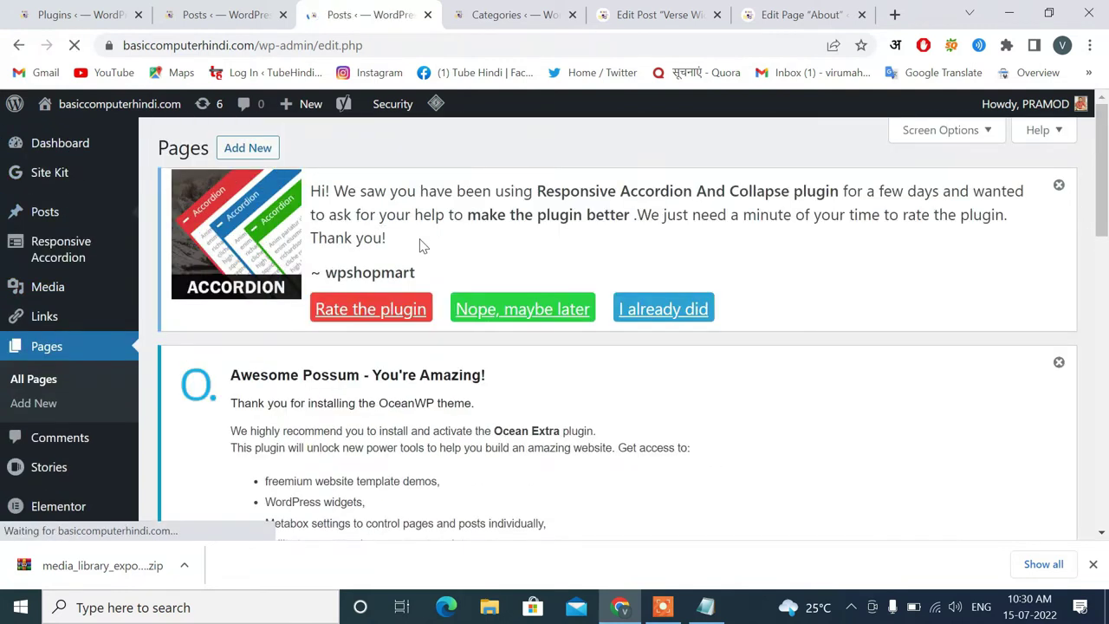
# Open the published view of the Verse Widget Gutenberg Editor post in a new browser tab.
pyautogui.scroll(-5, 422, 246)
pyautogui.scroll(-4, 421, 244)
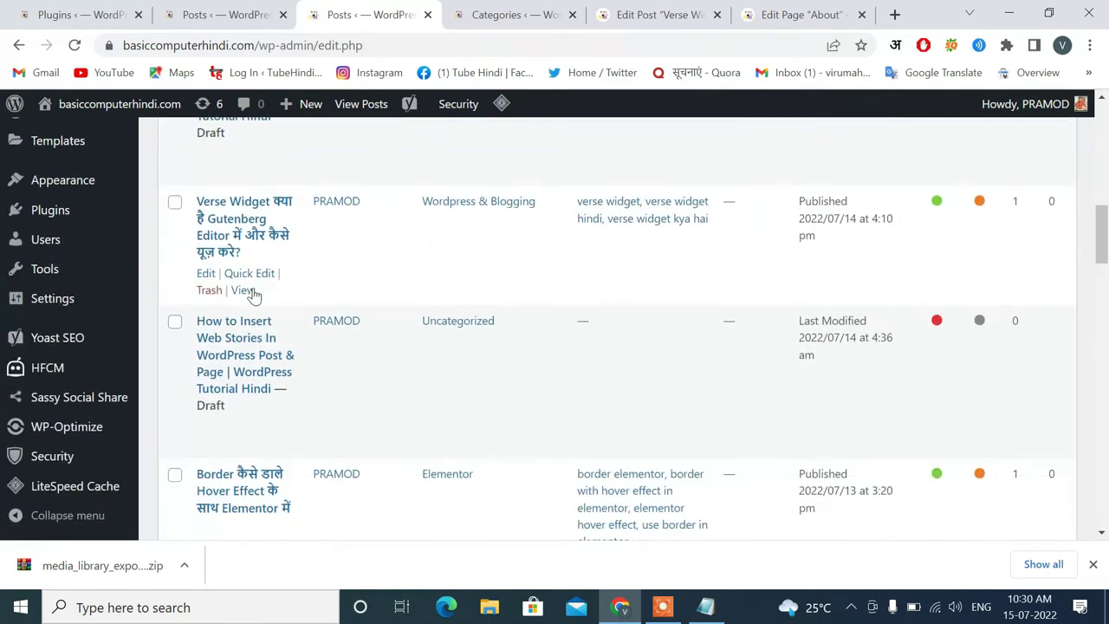
pyautogui.rightClick(250, 292)
pyautogui.click(284, 306)
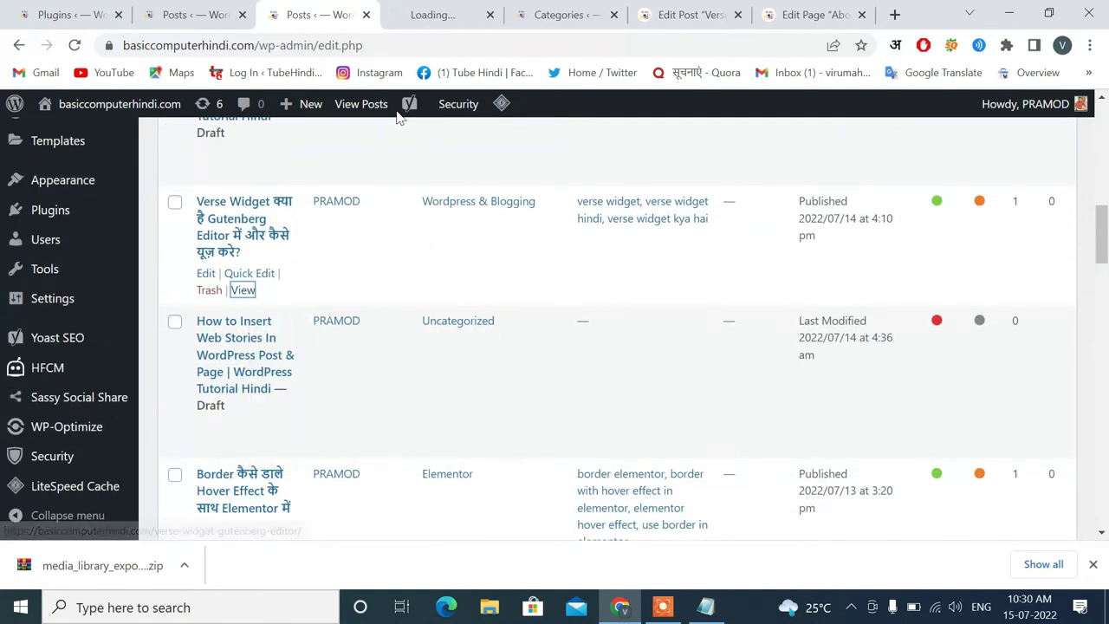
pyautogui.click(443, 11)
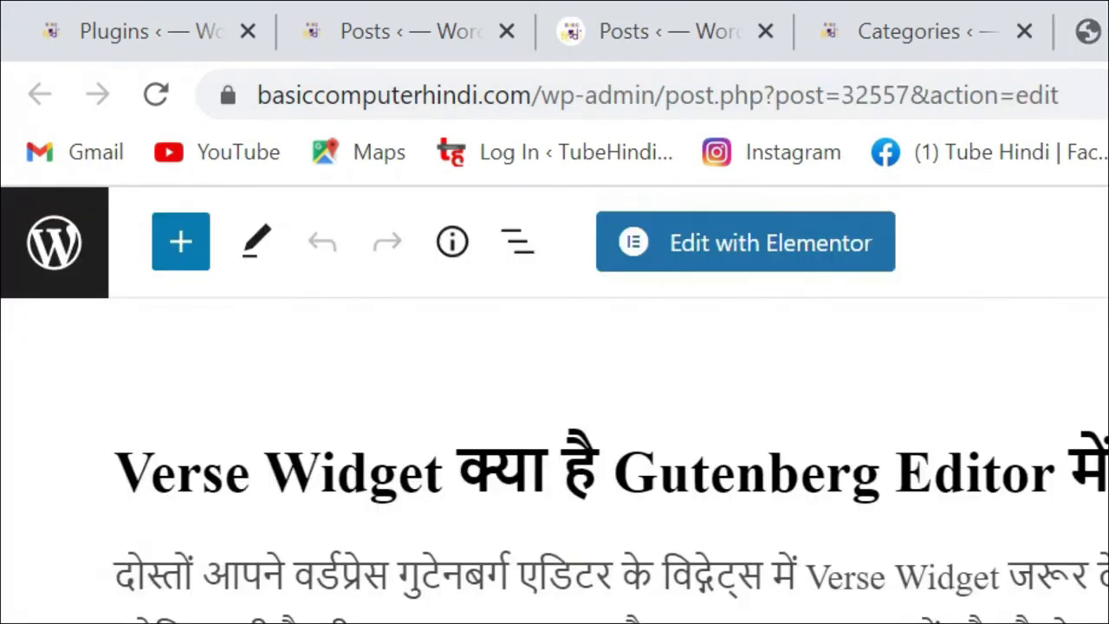
# Highlight the Verse Widget post's slug in its Yoast SEO settings and compare it with the published post's URL.
pyautogui.scroll(-10, 247, 439)
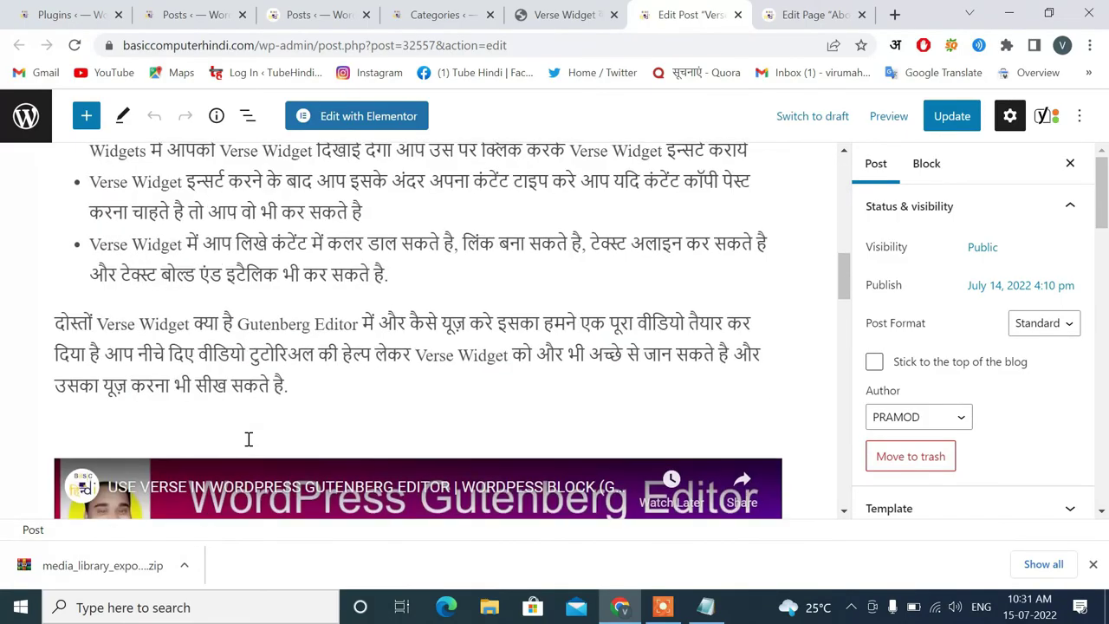
pyautogui.scroll(-10, 248, 439)
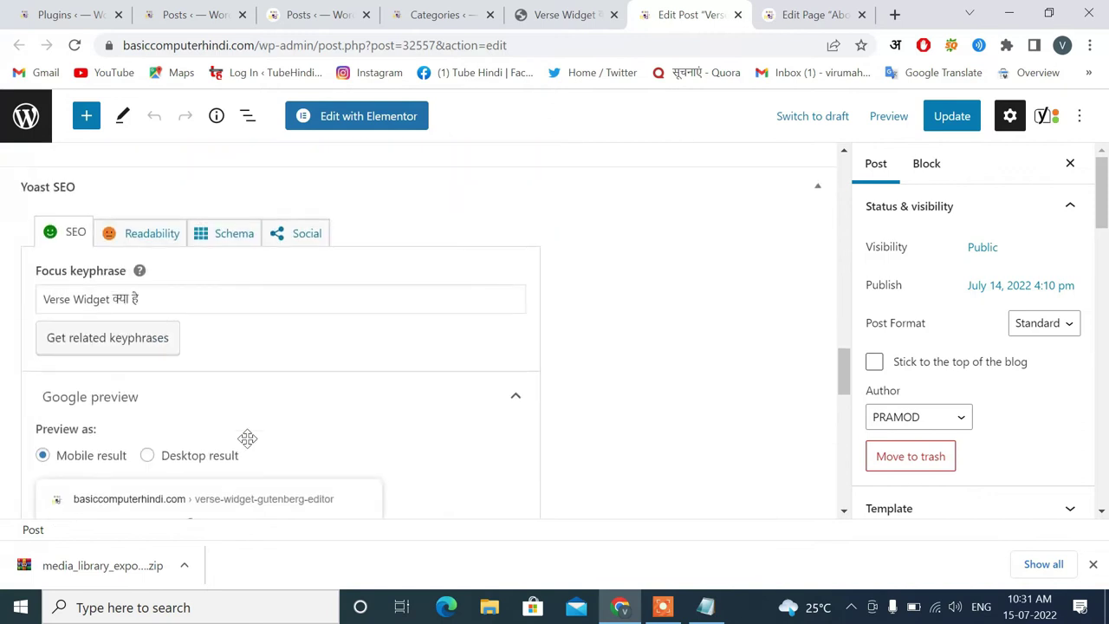
pyautogui.scroll(-8, 248, 439)
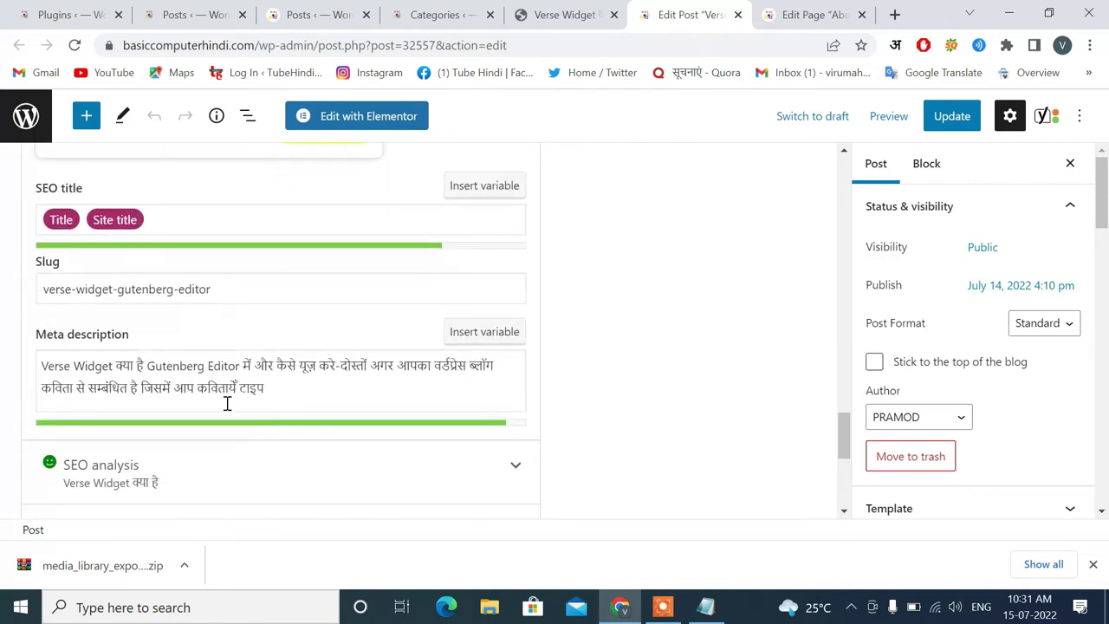
pyautogui.moveTo(43, 293); pyautogui.dragTo(245, 285)
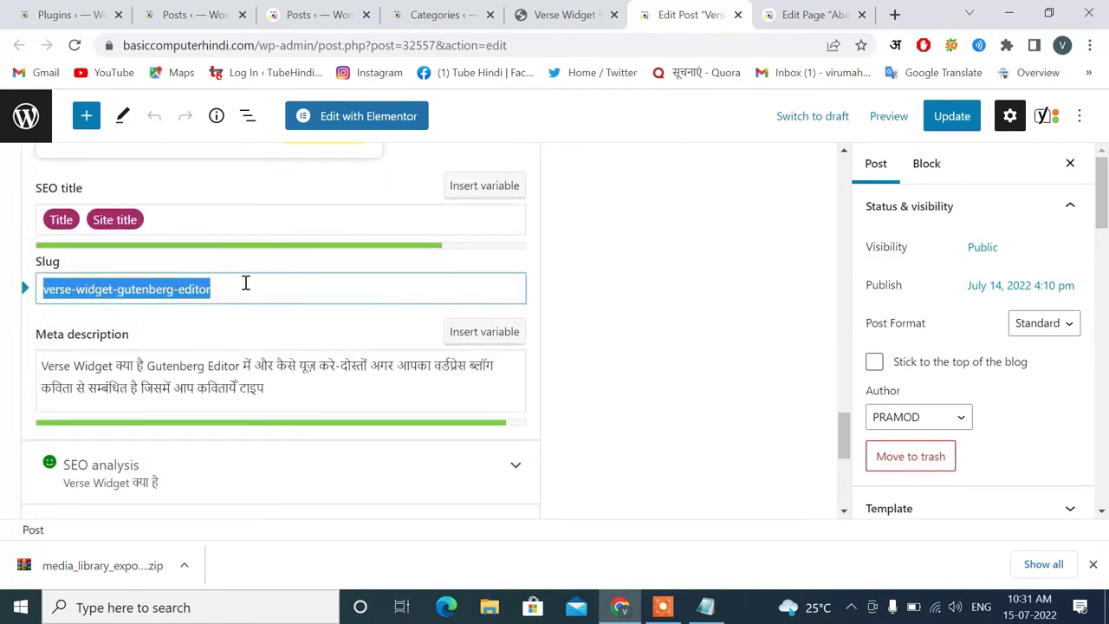
pyautogui.click(245, 283)
pyautogui.click(568, 15)
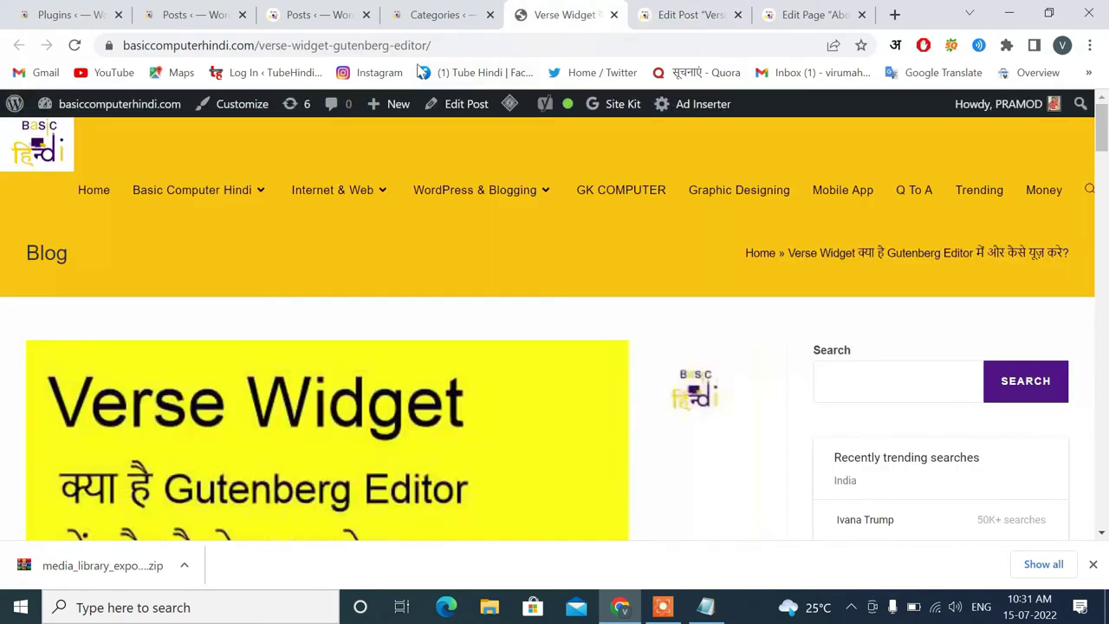
# Check the About page's slug in its Yoast SEO section, placing the cursor in the Slug field.
pyautogui.click(797, 11)
pyautogui.scroll(1, 121, 357)
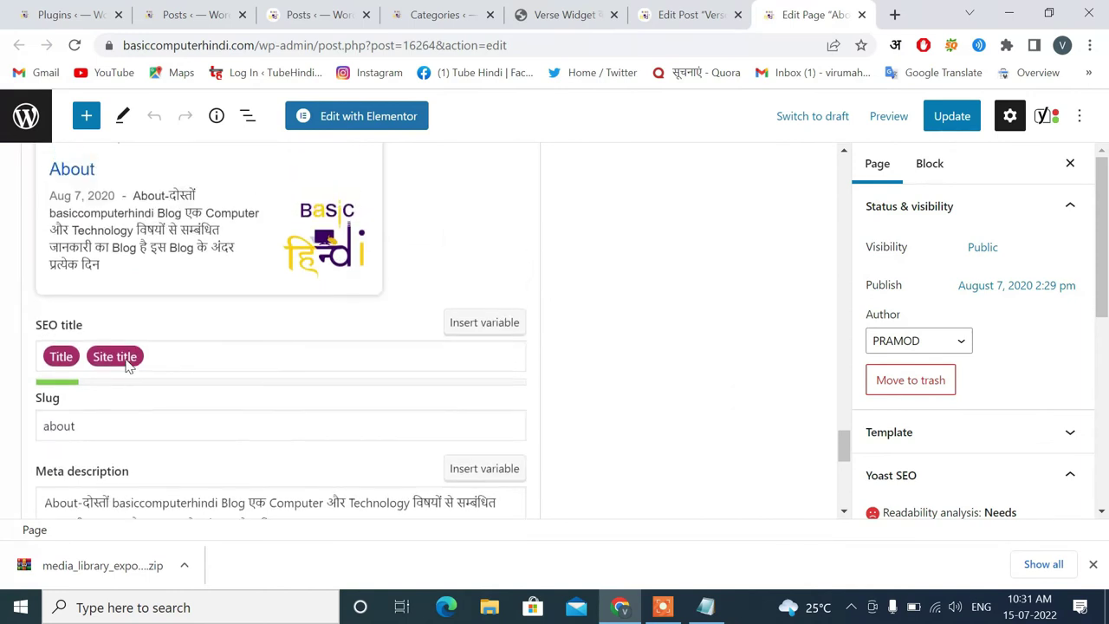
pyautogui.click(117, 431)
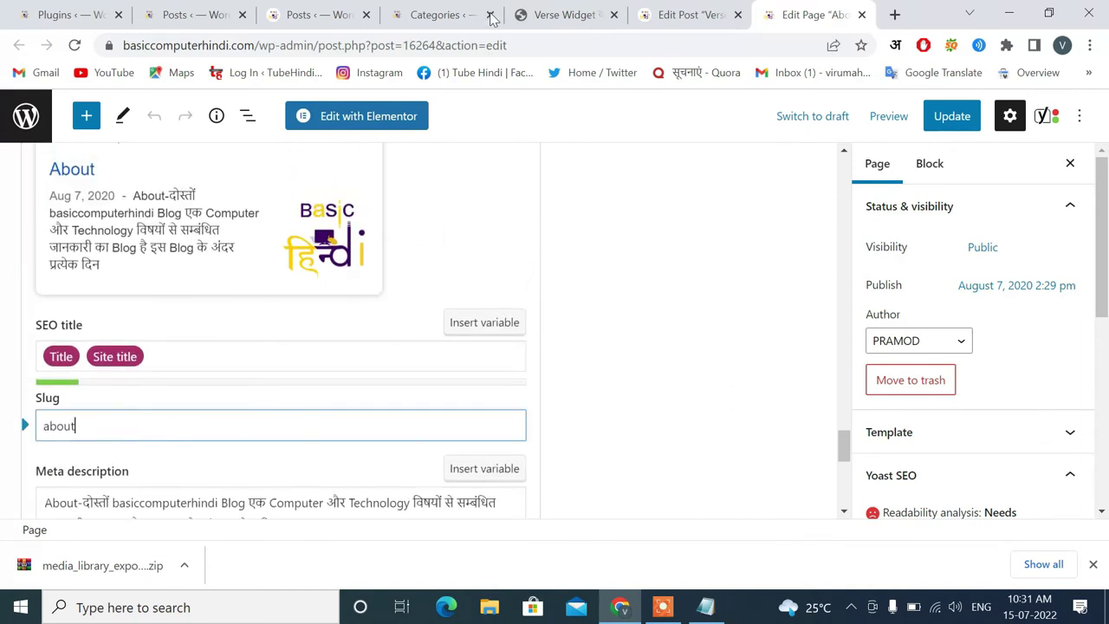
# Open the All Pages list of the basiccomputerhindi.com site in a new browser tab.
pyautogui.click(177, 15)
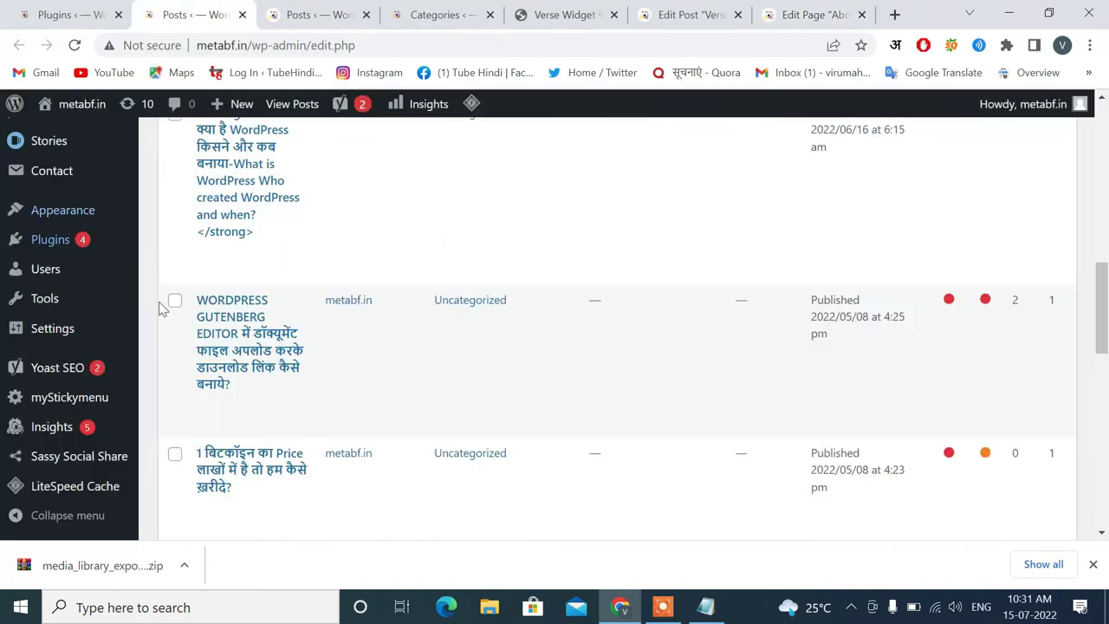
pyautogui.hotkey('ctrl', 'Tab')
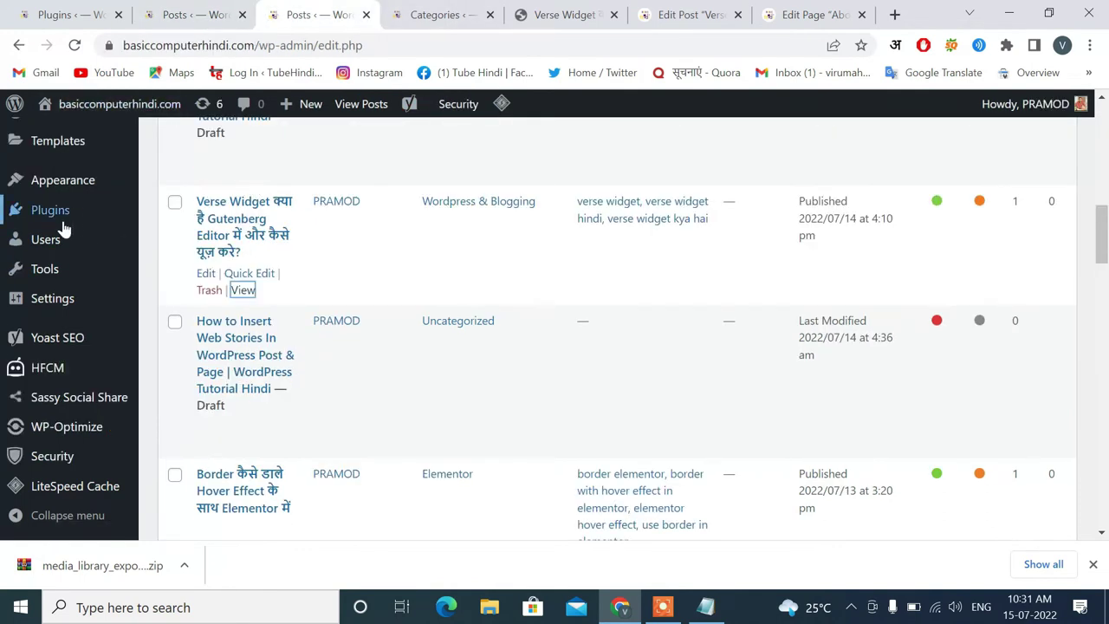
pyautogui.scroll(5, 52, 242)
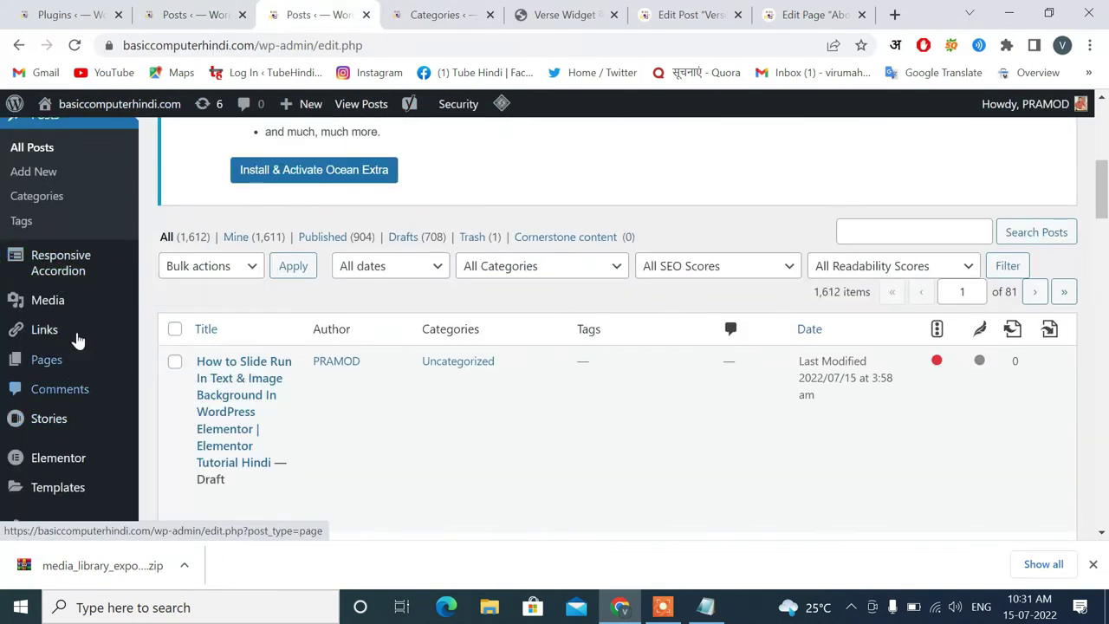
pyautogui.moveTo(130, 364)
pyautogui.rightClick(174, 360)
pyautogui.click(234, 364)
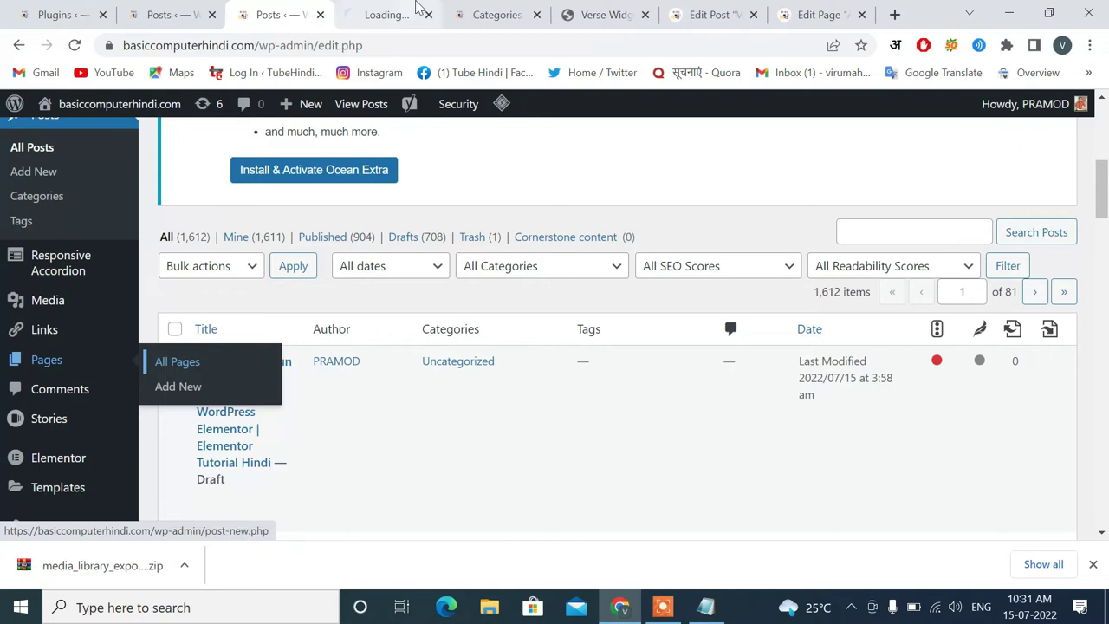
pyautogui.click(414, 11)
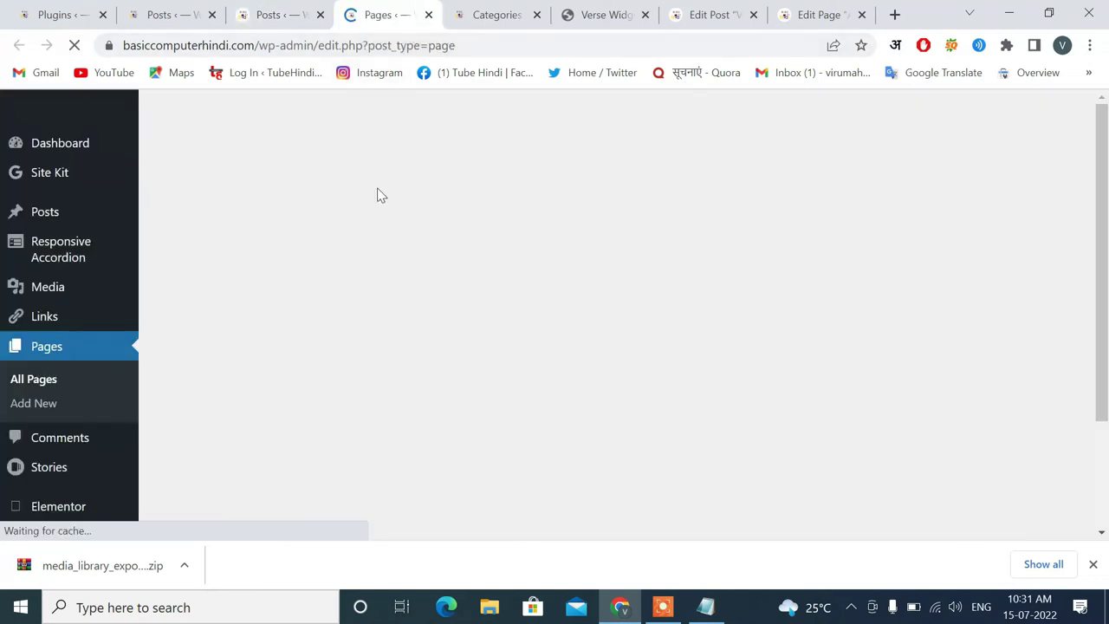
# Open the published view of the About page in a new browser tab.
pyautogui.scroll(-4, 403, 292)
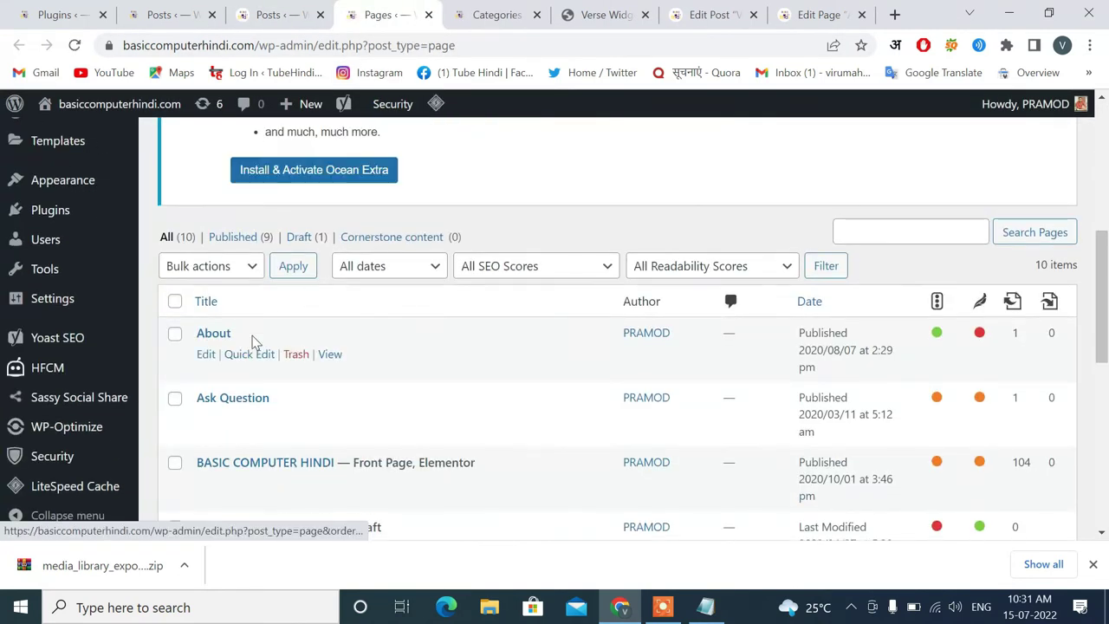
pyautogui.rightClick(330, 354)
pyautogui.click(381, 366)
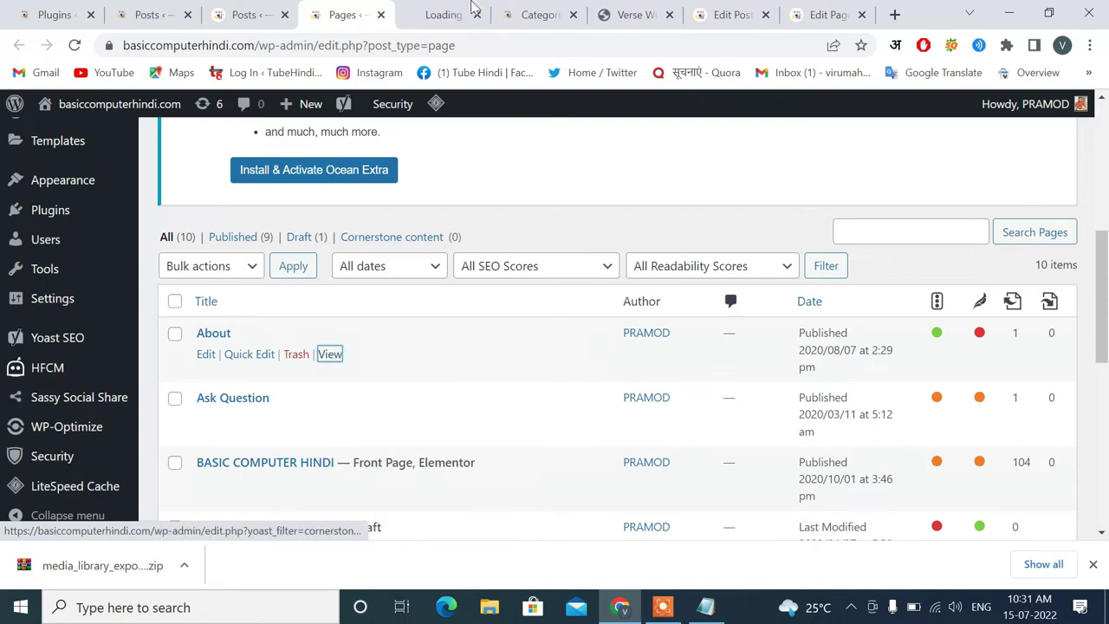
pyautogui.click(444, 12)
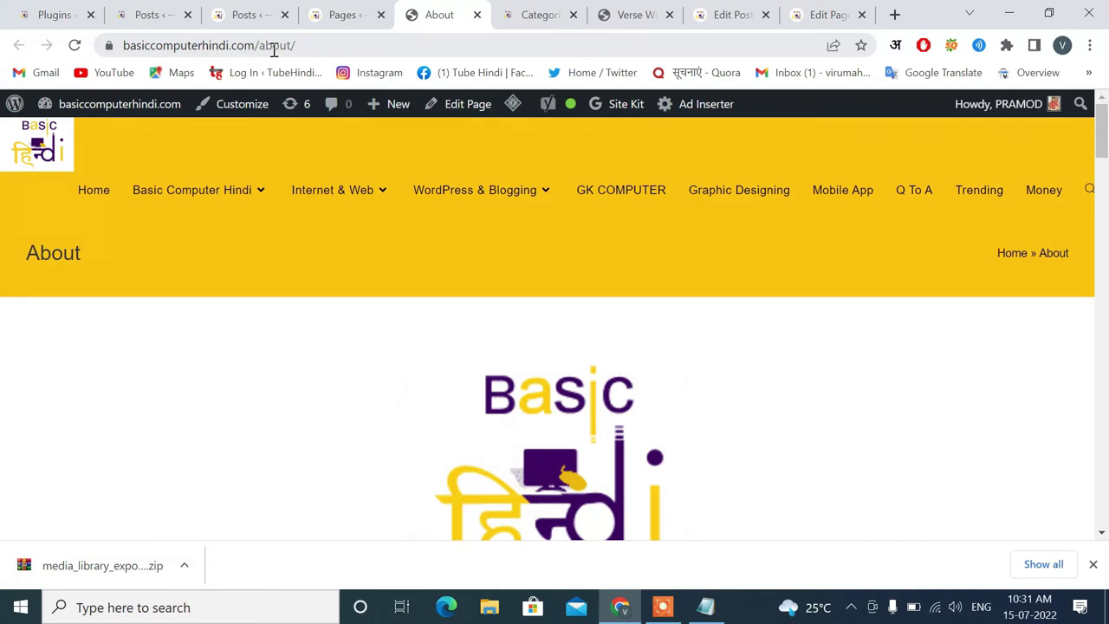
# Compare the published About page's URL with the slug in its Yoast SEO settings and return to the published page.
pyautogui.click(803, 10)
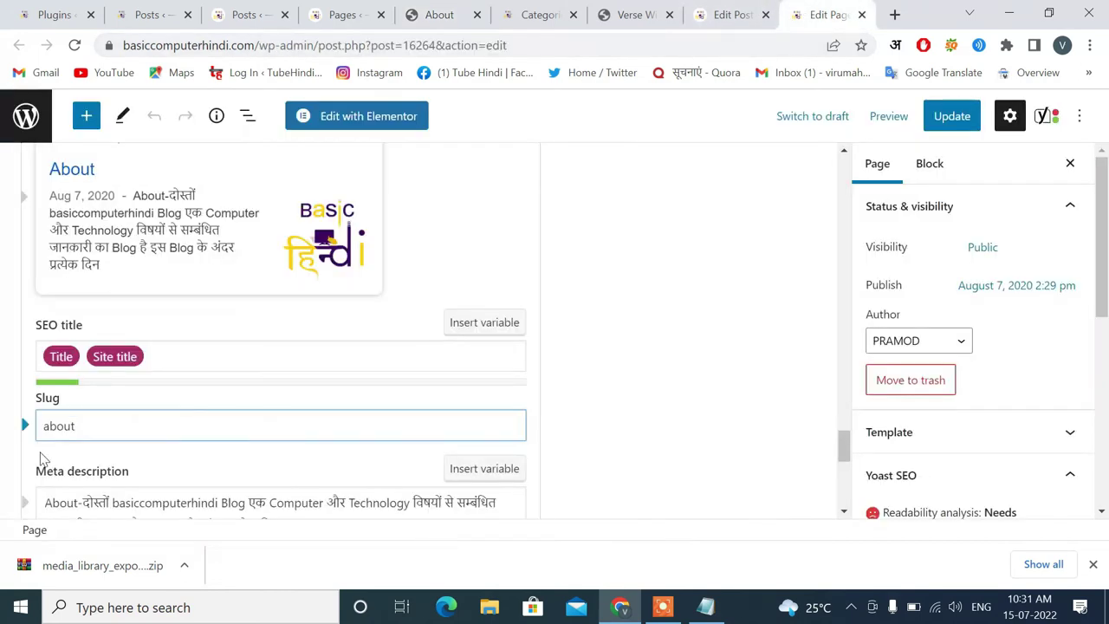
pyautogui.click(338, 11)
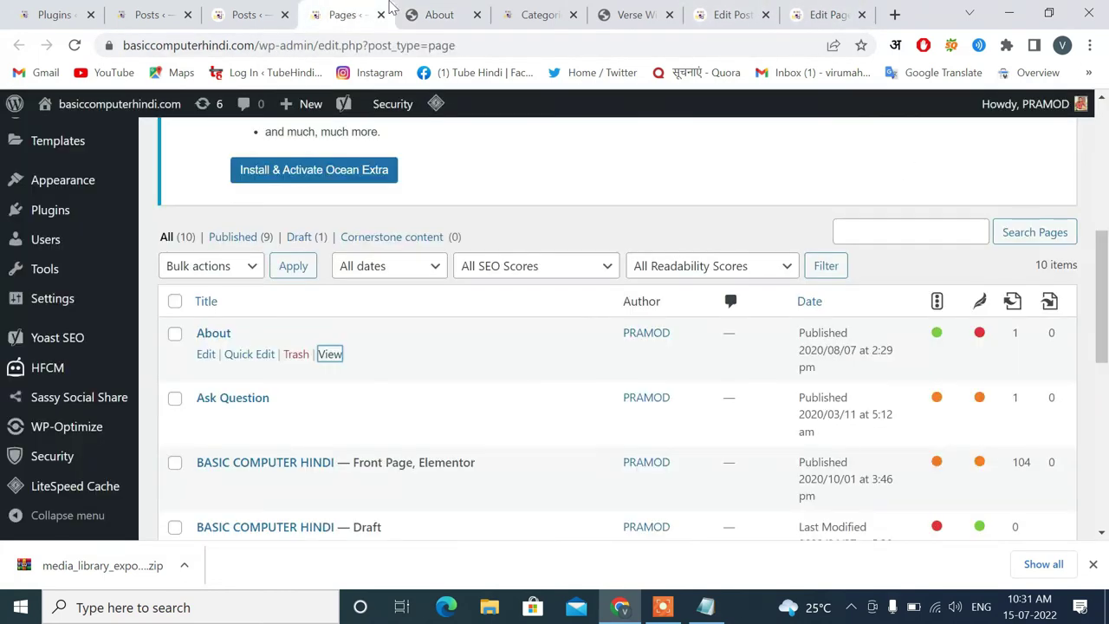
pyautogui.click(442, 15)
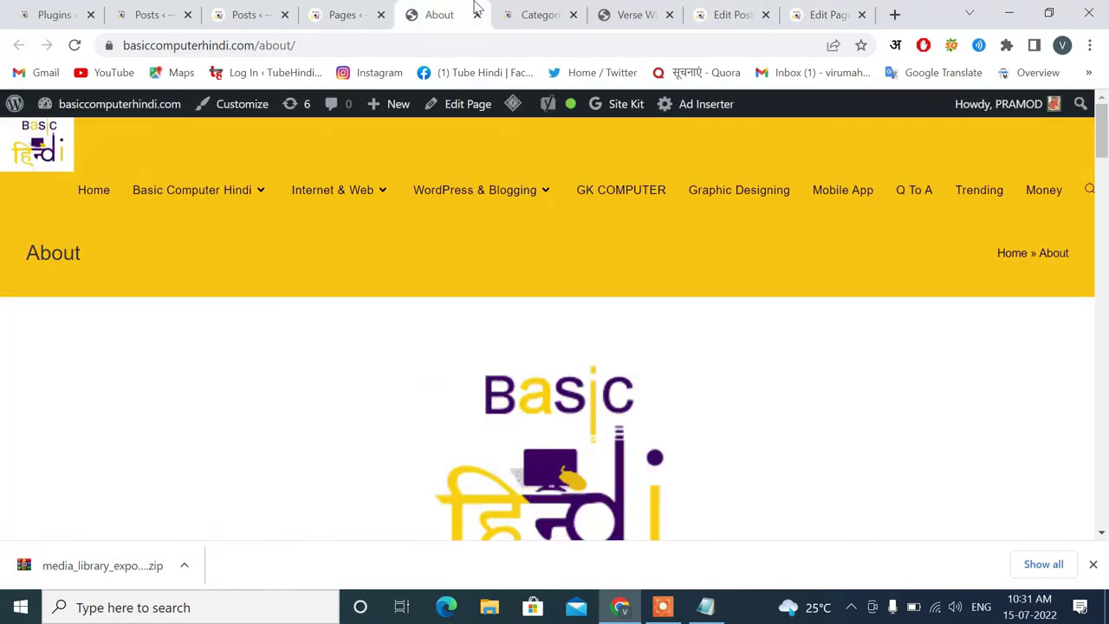
pyautogui.click(250, 13)
pyautogui.click(347, 13)
pyautogui.click(412, 10)
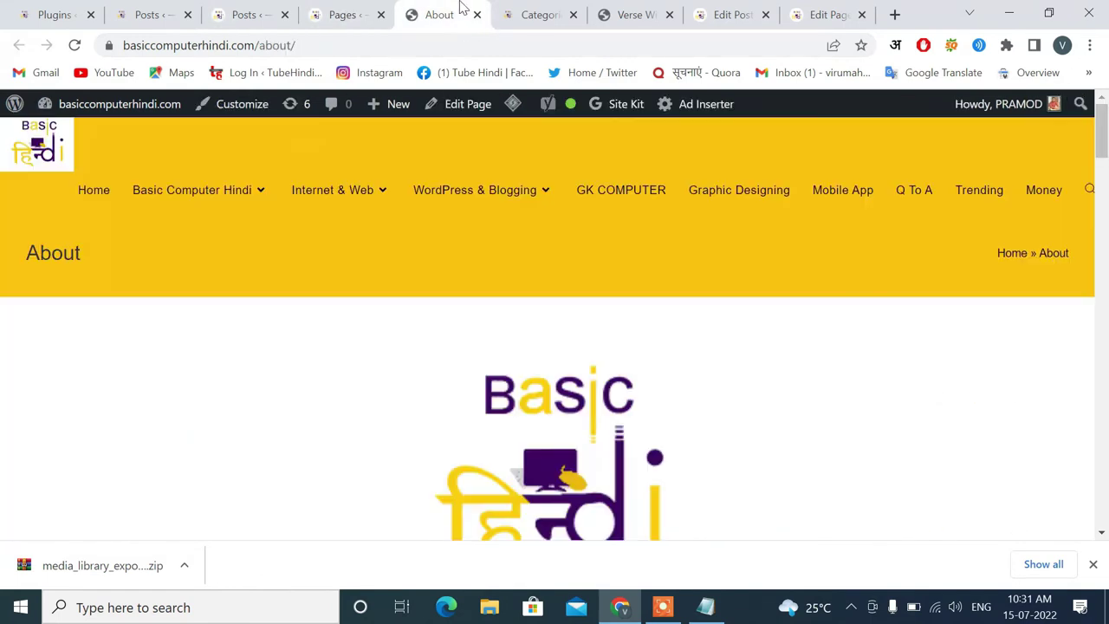
# Review the About page in its editor, from the page title and content down to the Yoast SEO slug.
pyautogui.click(649, 7)
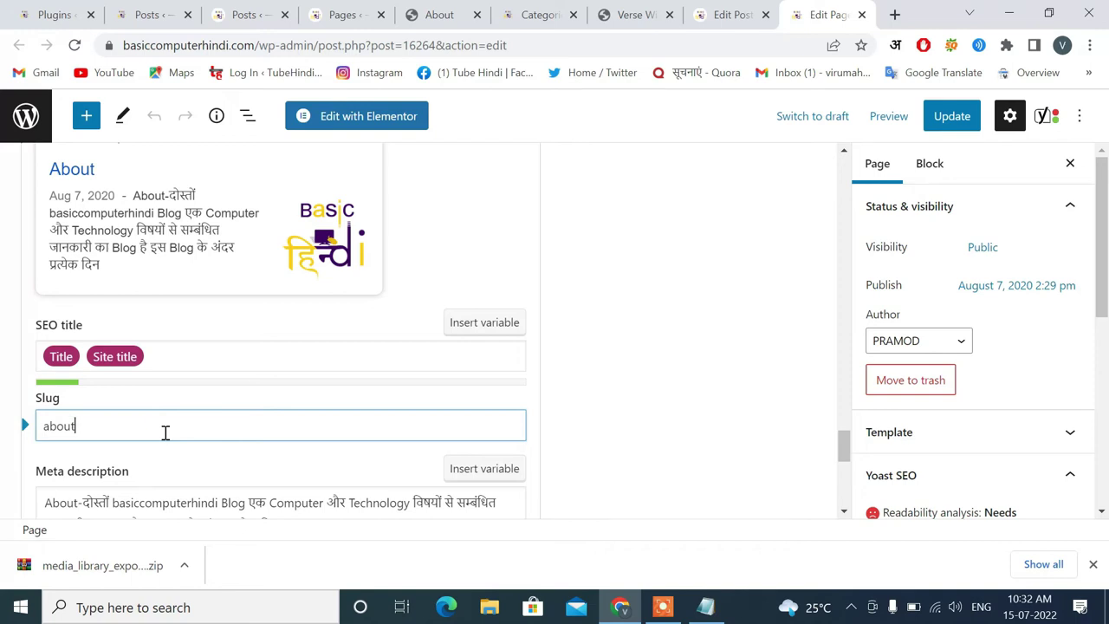
pyautogui.scroll(-1, 165, 432)
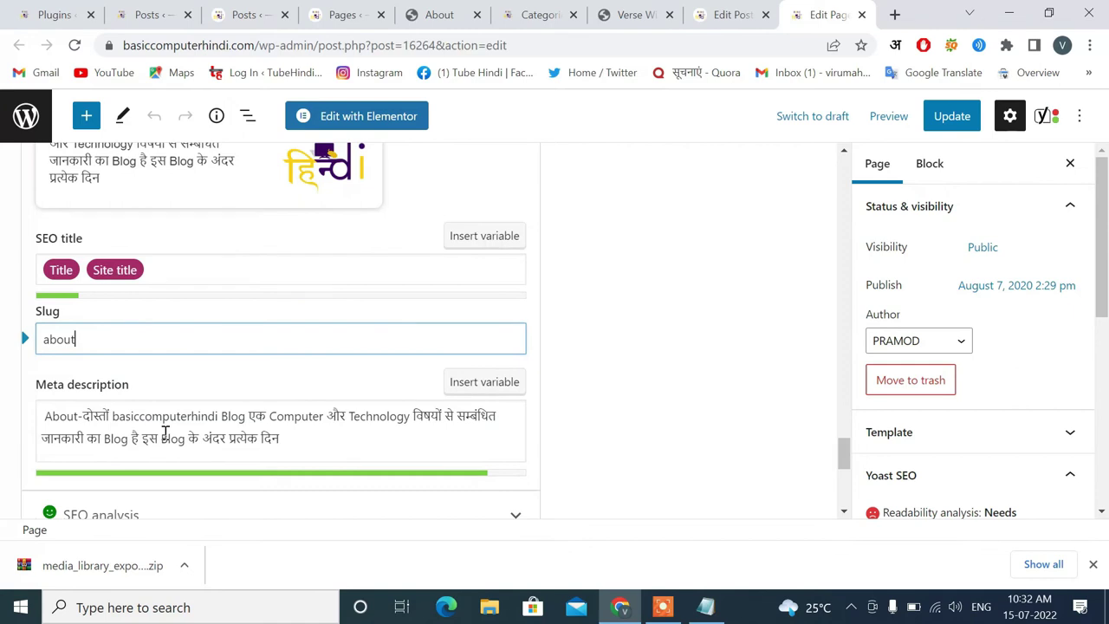
pyautogui.scroll(1, 842, 446)
pyautogui.scroll(10, 854, 198)
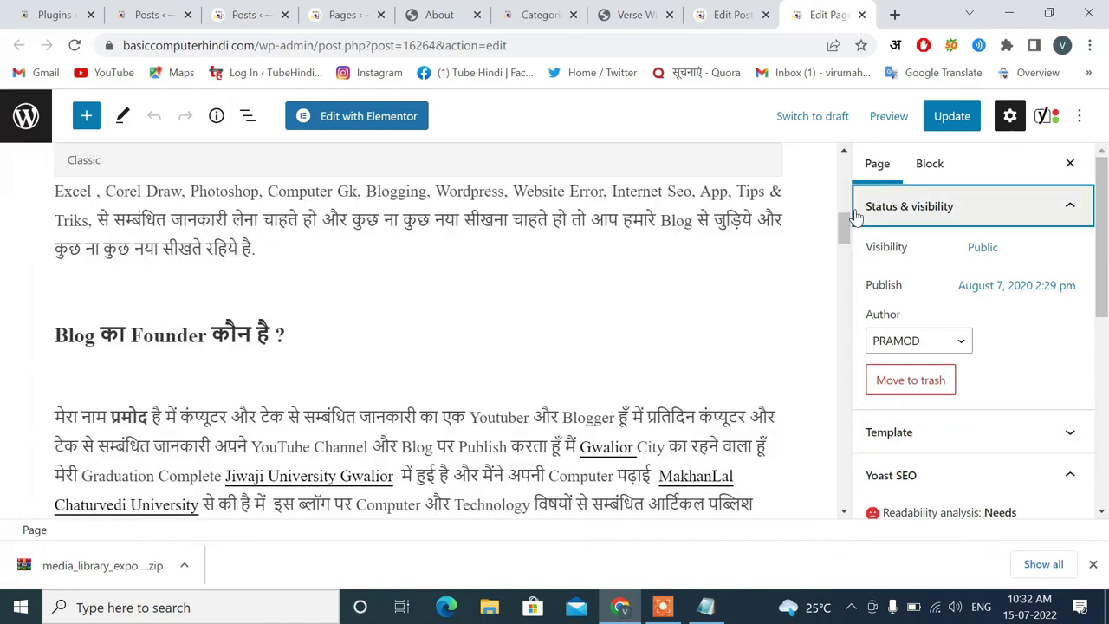
pyautogui.scroll(3, 847, 192)
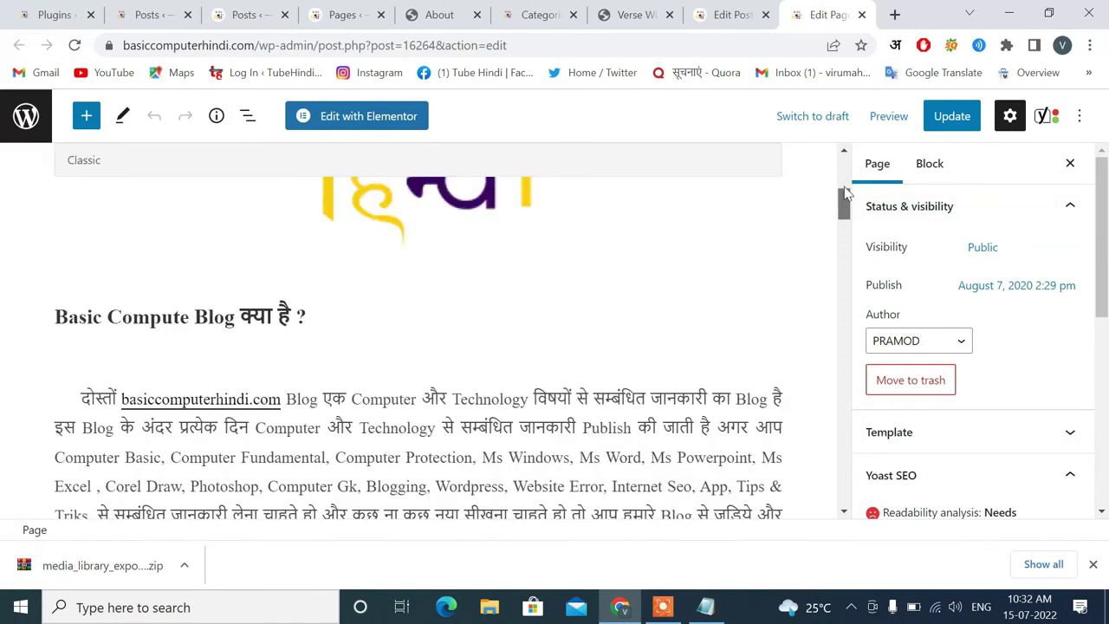
pyautogui.moveTo(848, 193); pyautogui.dragTo(846, 168)
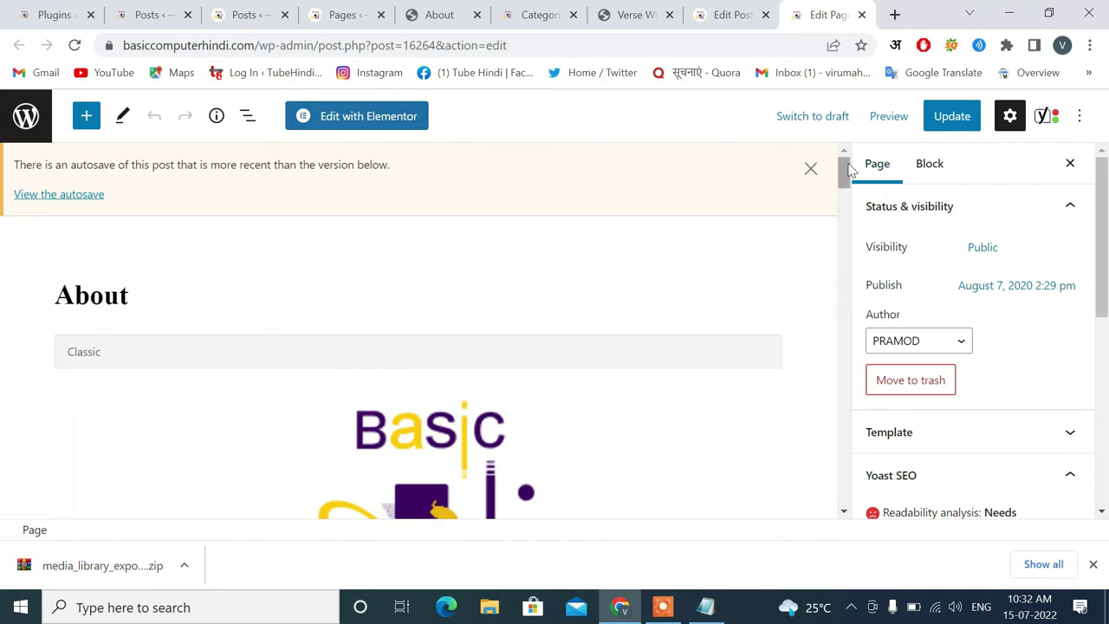
pyautogui.moveTo(843, 173); pyautogui.dragTo(845, 461)
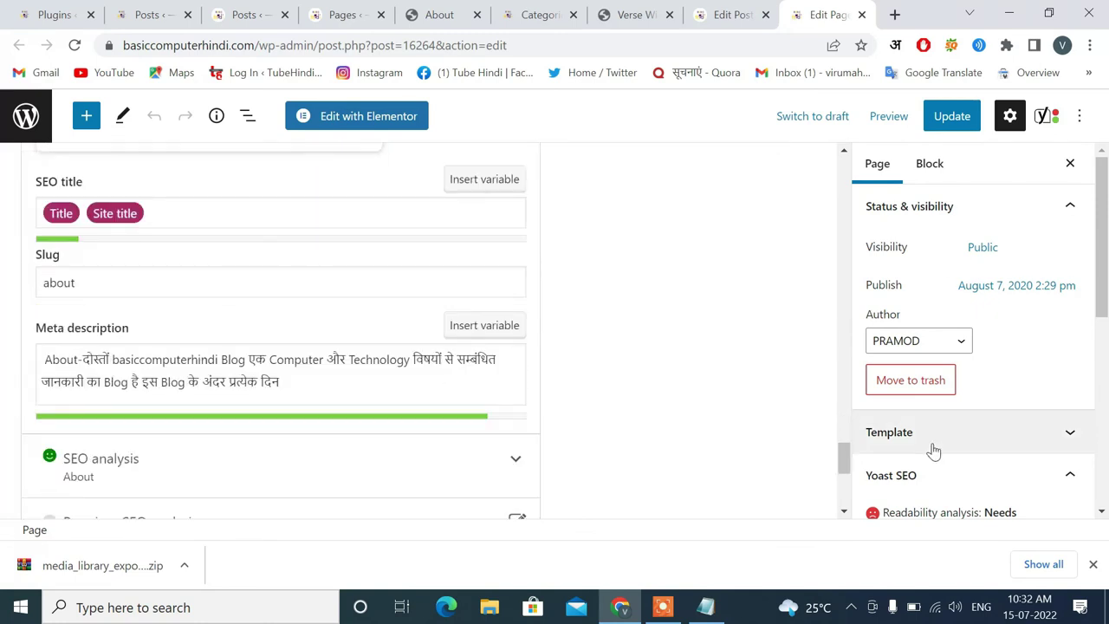